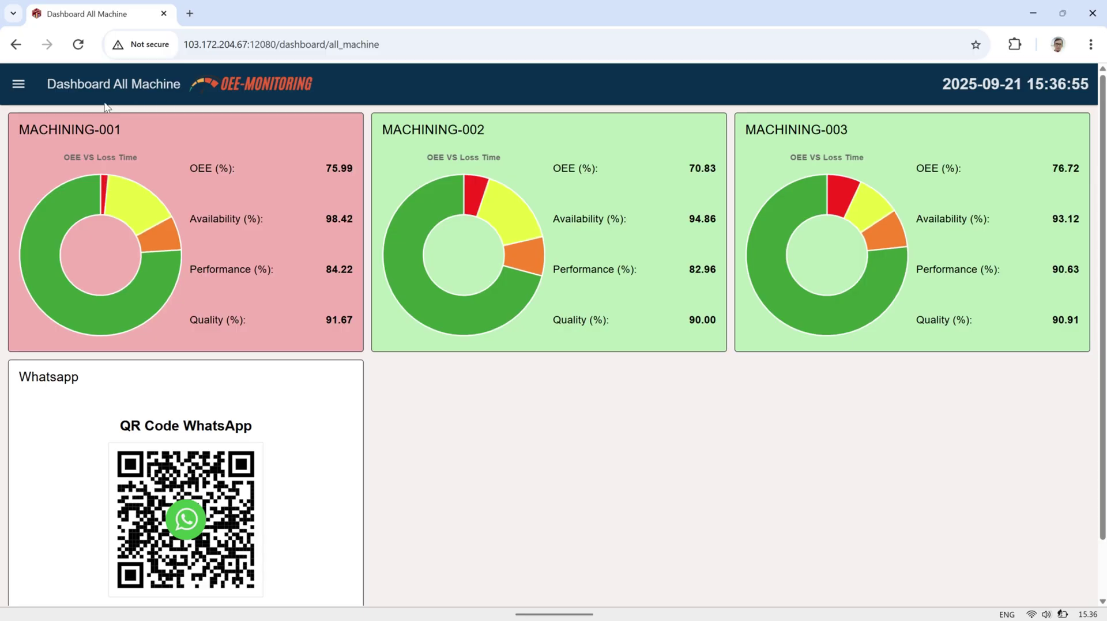
Step: Open the AI Assistant page of the OEE dashboard and collapse the assistant's side panel
{"action": "left_click", "coordinate": [21, 93]}
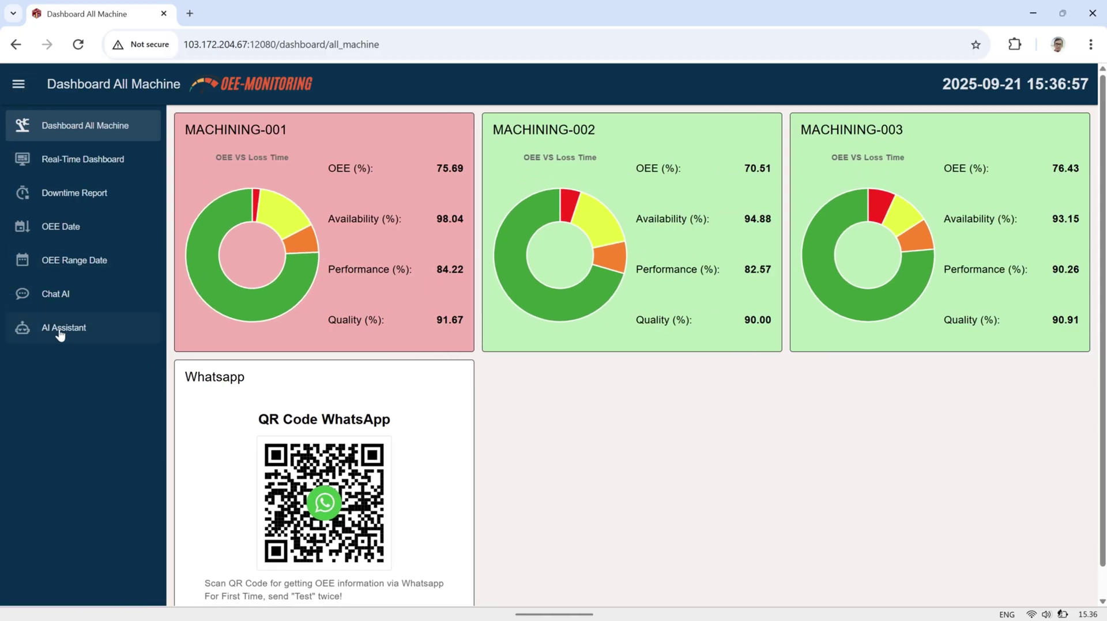
{"action": "left_click", "coordinate": [60, 333]}
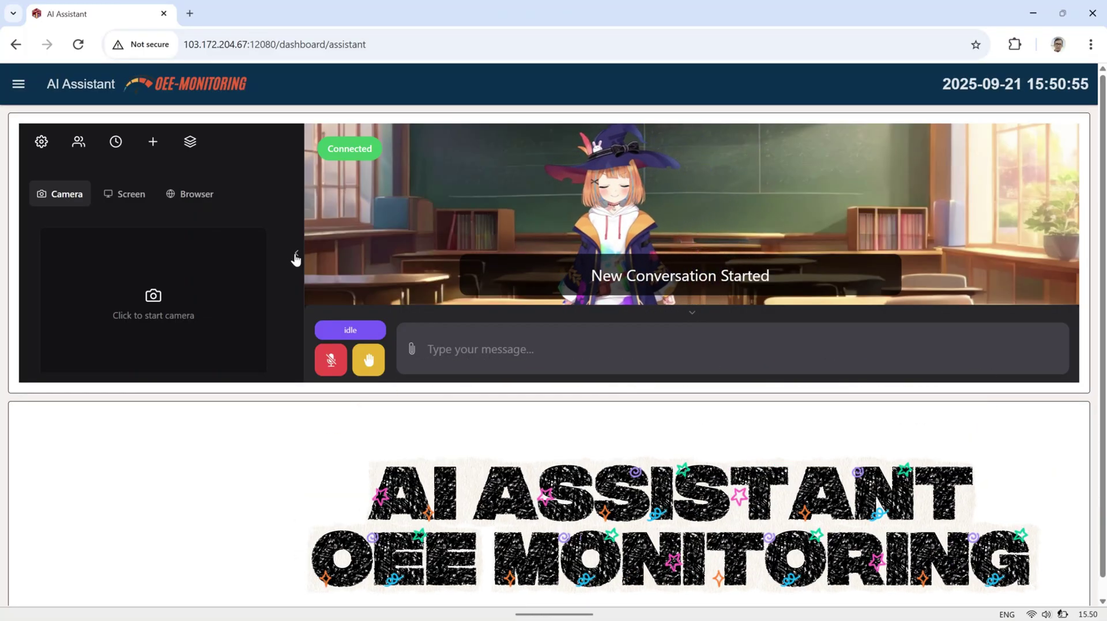
{"action": "left_click", "coordinate": [295, 255]}
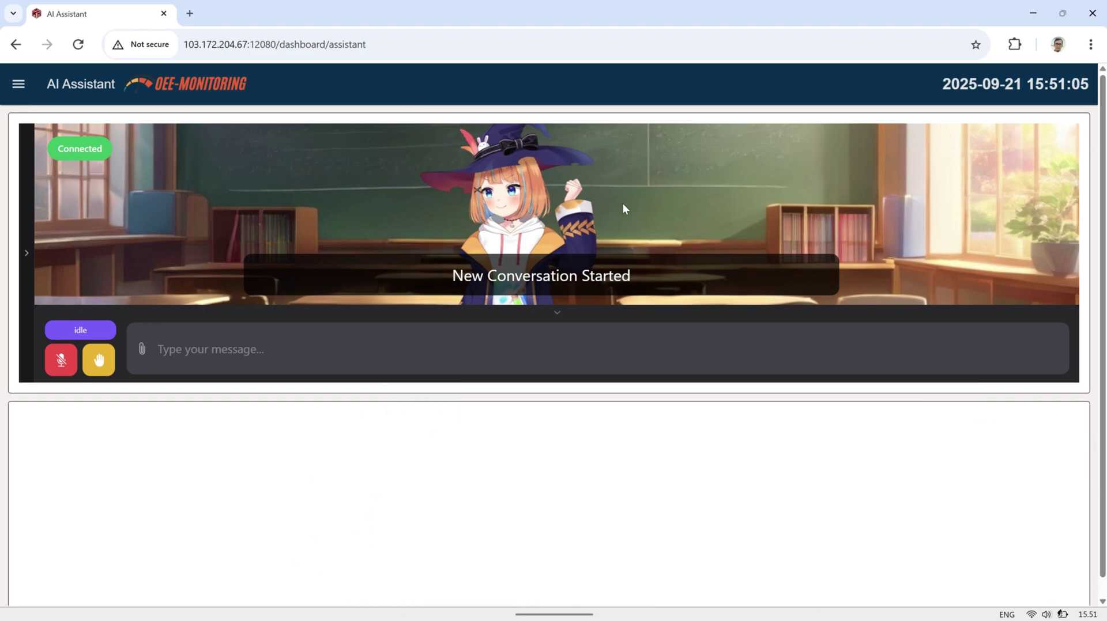
Step: Greet the assistant with "hi!" and ask it "who are you"
{"action": "left_click", "coordinate": [219, 353]}
{"action": "type", "text": "hi!"}
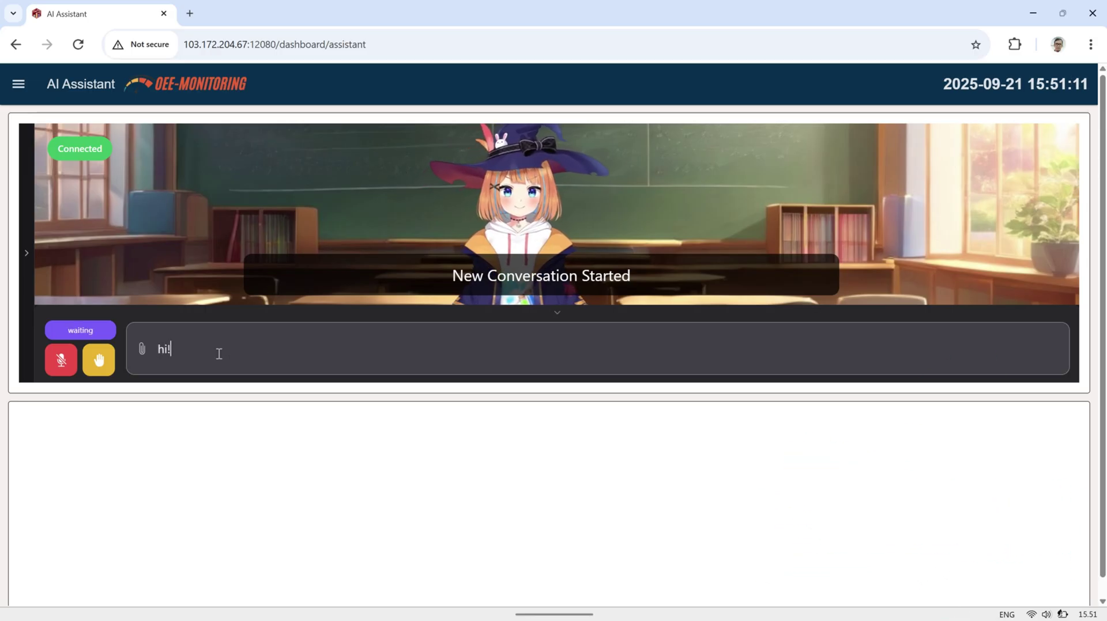
{"action": "key", "text": "Return"}
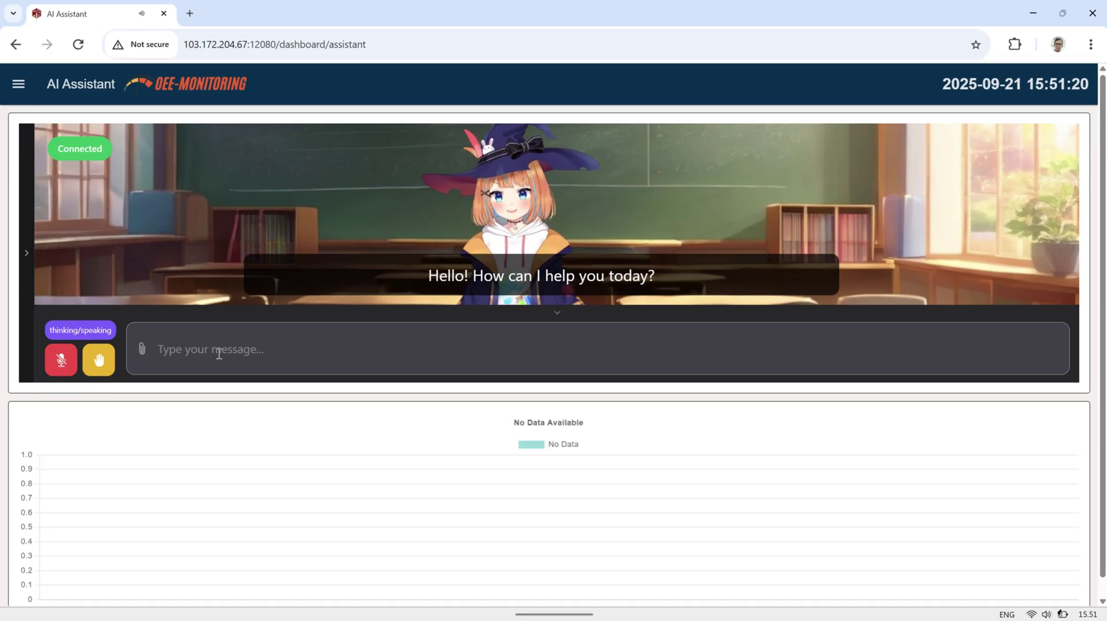
{"action": "type", "text": "who"}
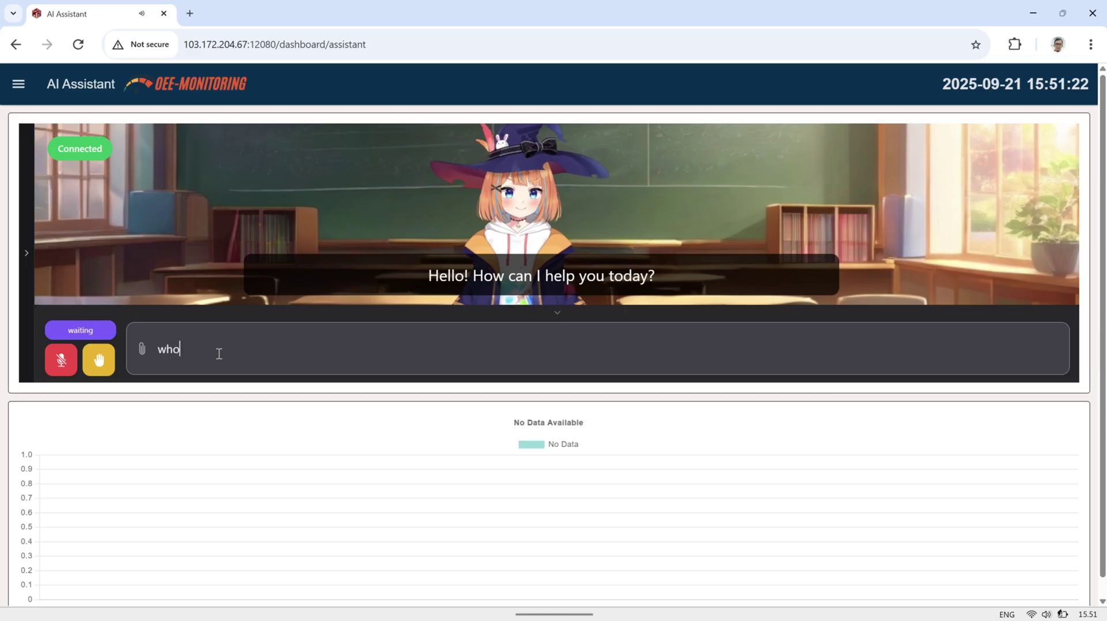
{"action": "type", "text": " are you"}
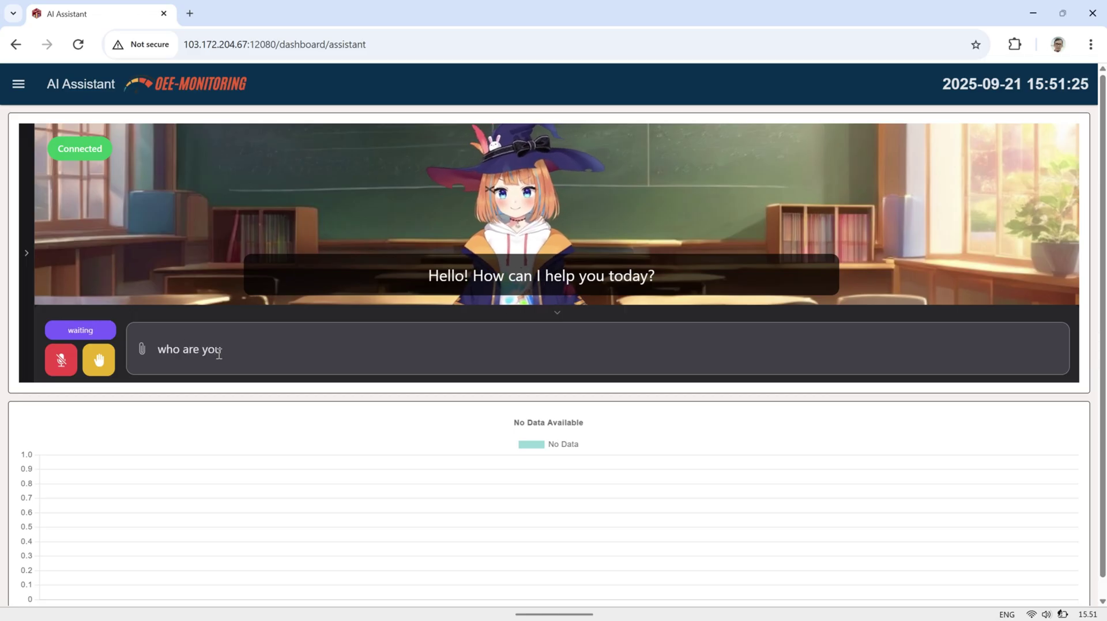
{"action": "key", "text": "Return"}
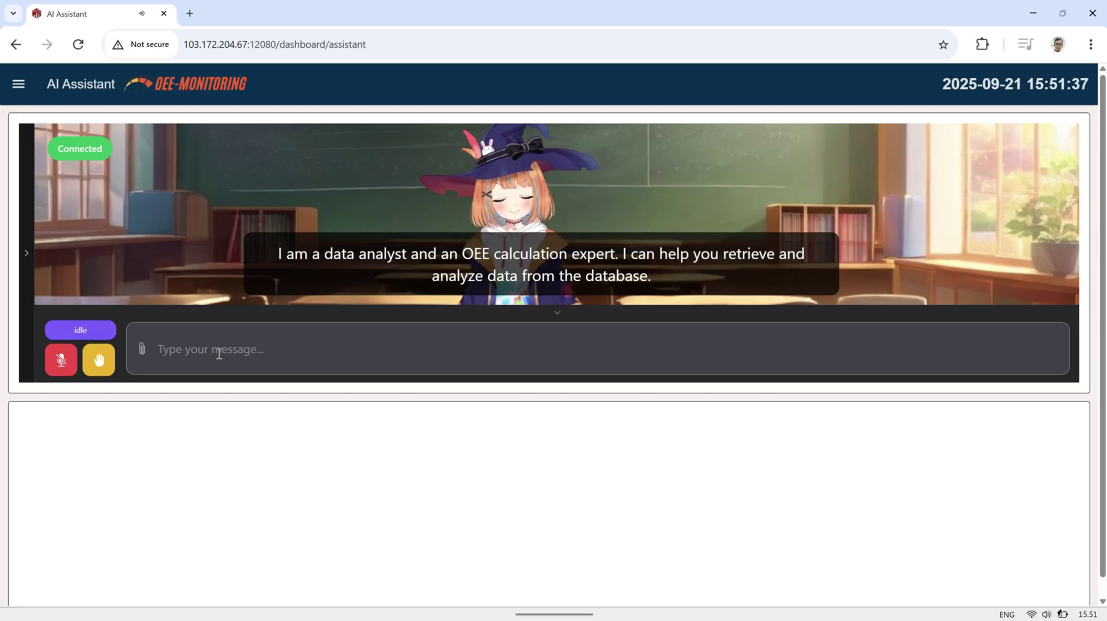
Step: Ask the assistant "do you have the data?" and "how many machine name in data OEE?"
{"action": "type", "text": "do you have the data?"}
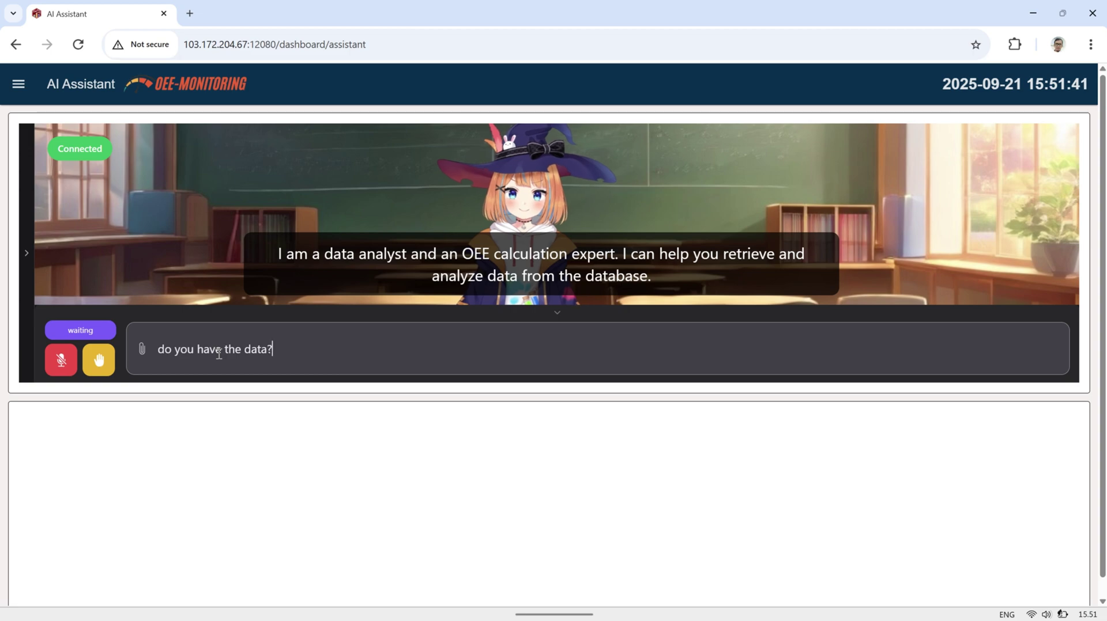
{"action": "key", "text": "Return"}
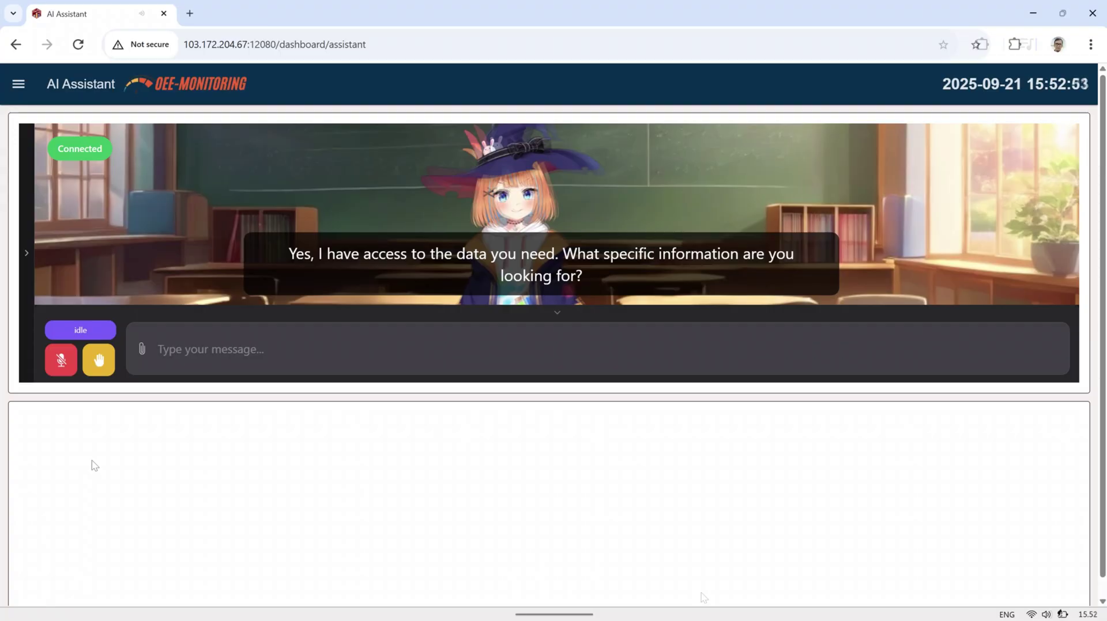
{"action": "left_click", "coordinate": [195, 344]}
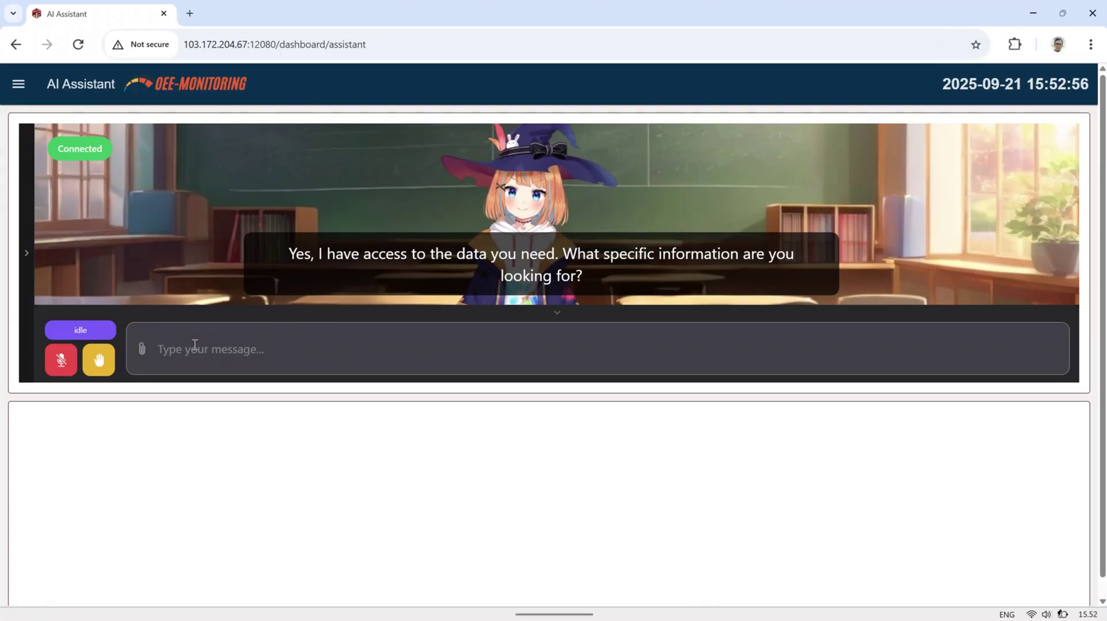
{"action": "type", "text": "how many mach"}
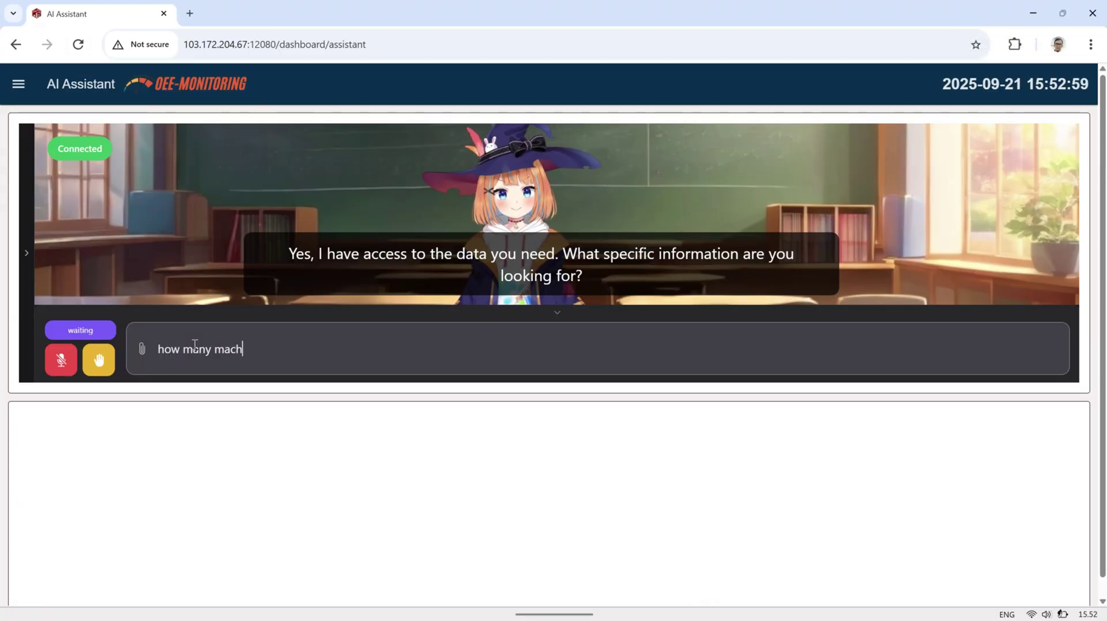
{"action": "type", "text": "ine name in data OEE?"}
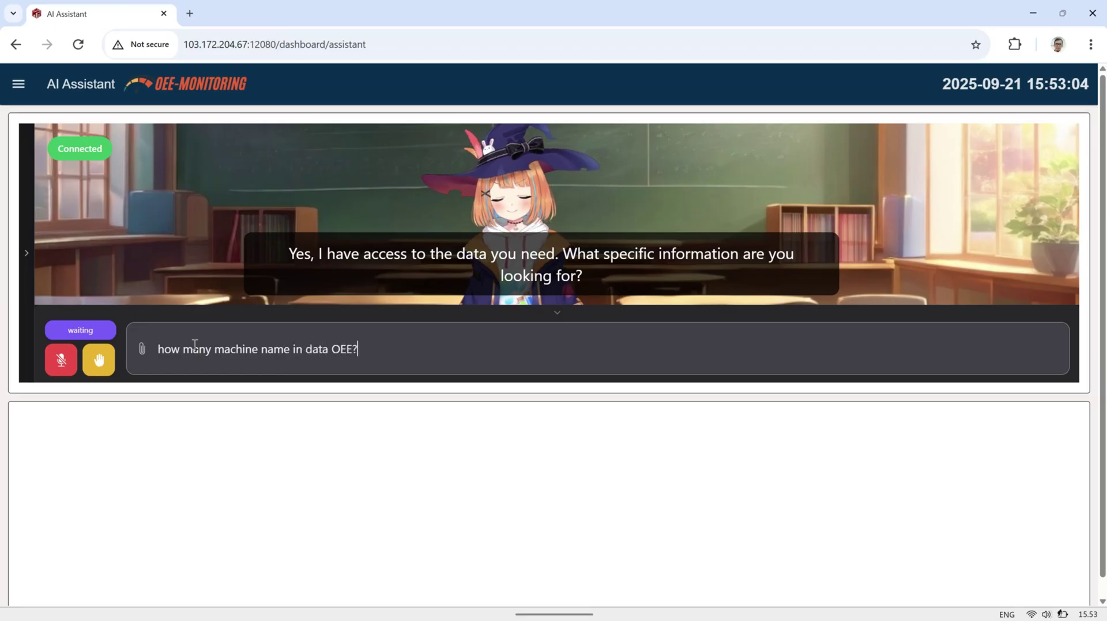
{"action": "key", "text": "Return"}
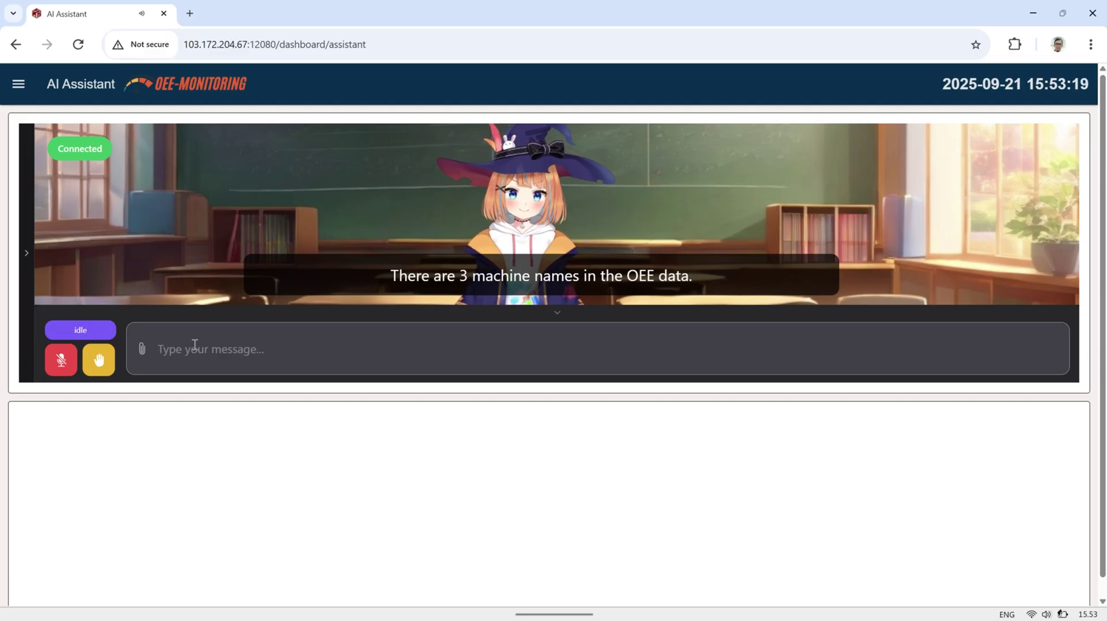
Step: Ask the assistant "can you mention all machine name" and follow up with "can you repeat an check again the machine name?"
{"action": "type", "text": "can you mention all machine name"}
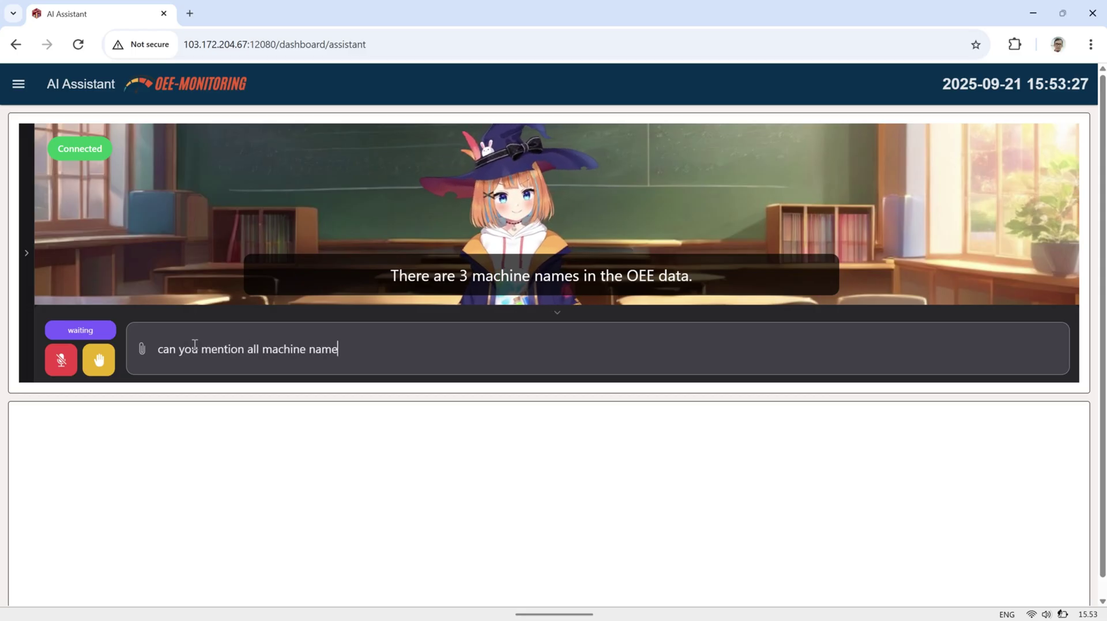
{"action": "key", "text": "Return"}
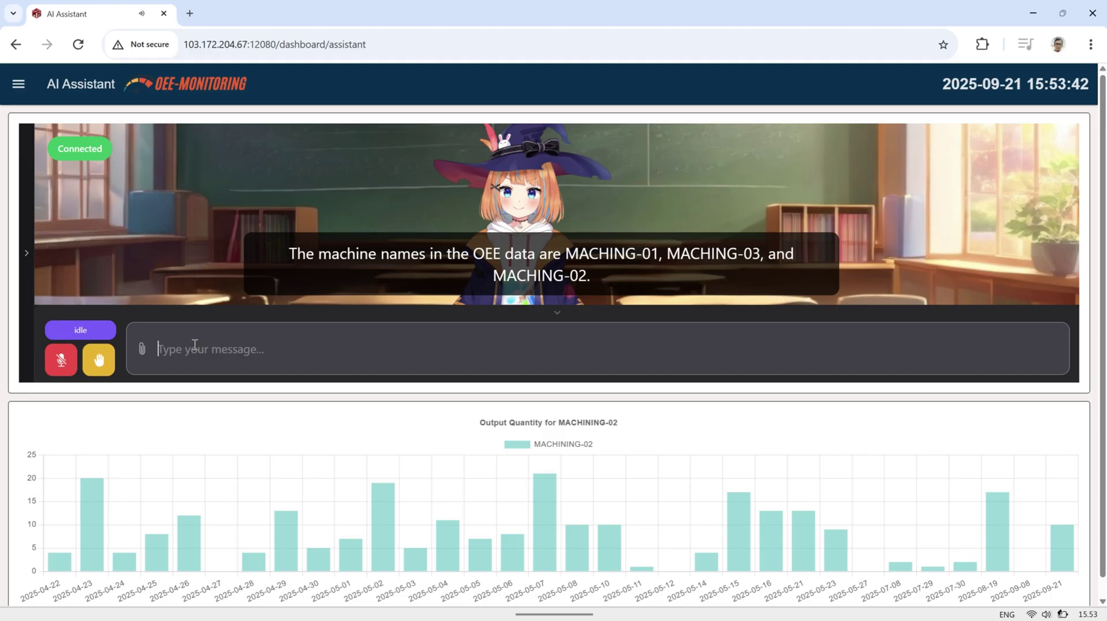
{"action": "type", "text": "can you repeat an check again the machine name?"}
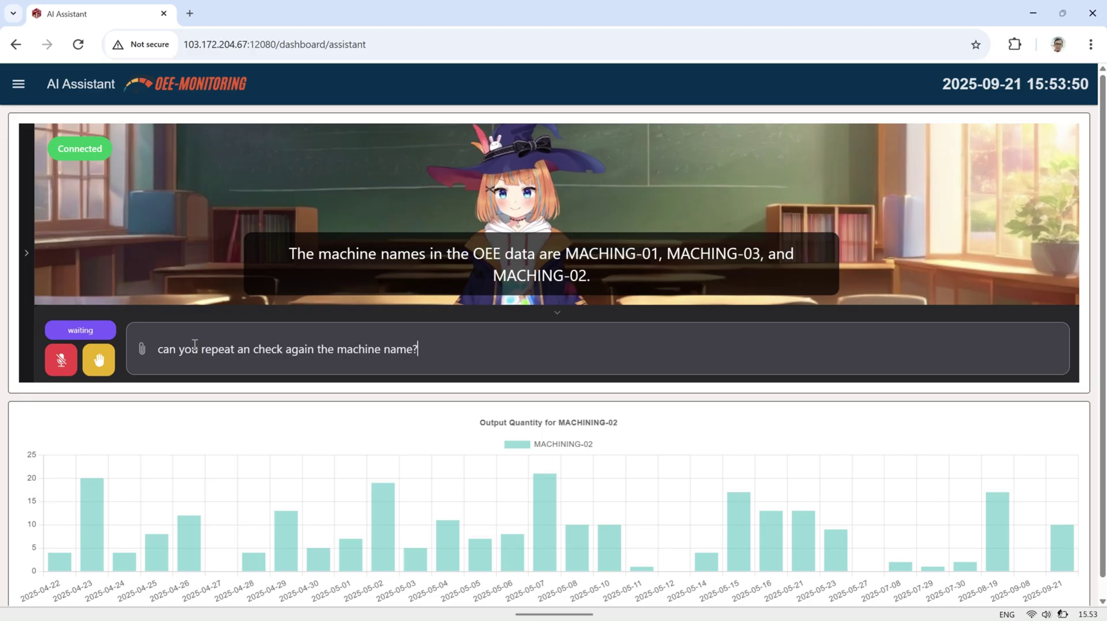
{"action": "key", "text": "Return"}
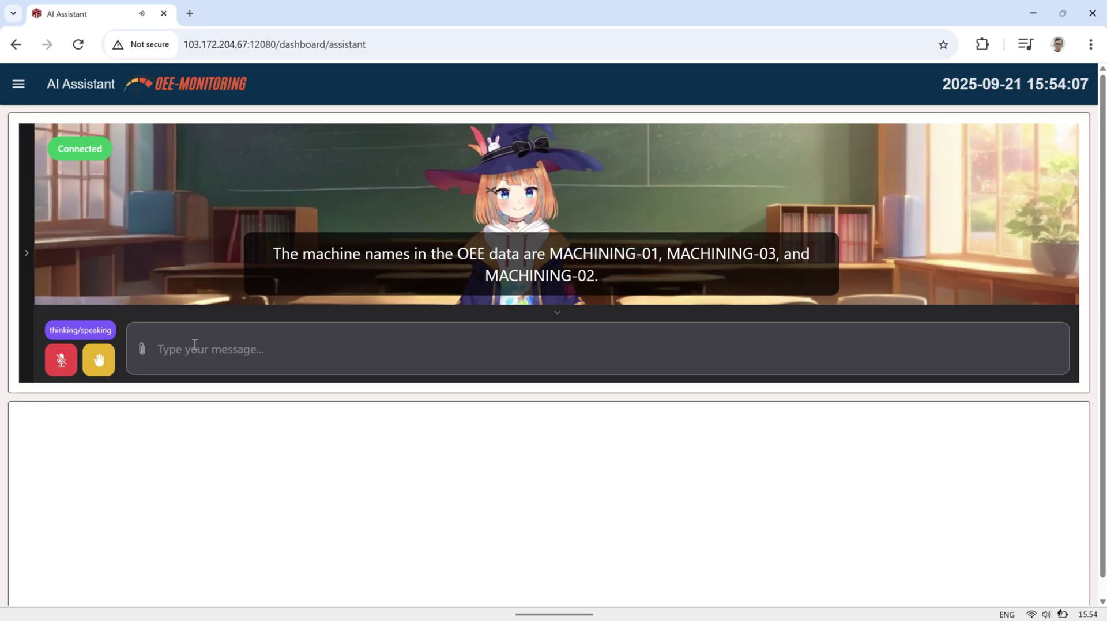
Step: Send the assistant the request "show me OEE value data machining-01 in April 2025 each date!"
{"action": "type", "text": "show "}
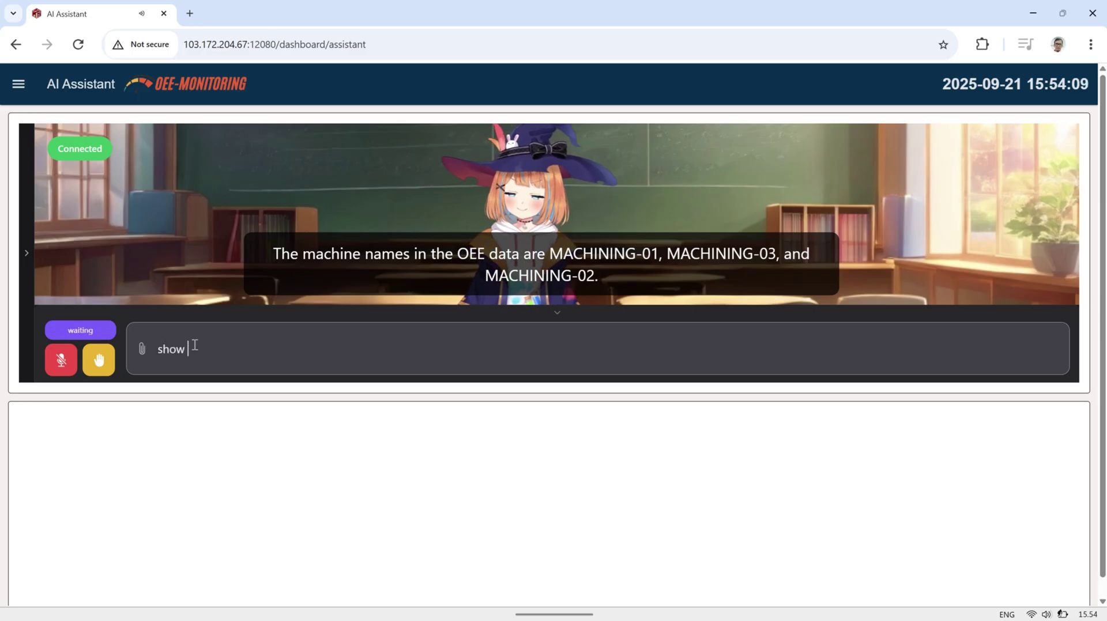
{"action": "type", "text": "me OEE value data machining-01 in April 2025 each date!"}
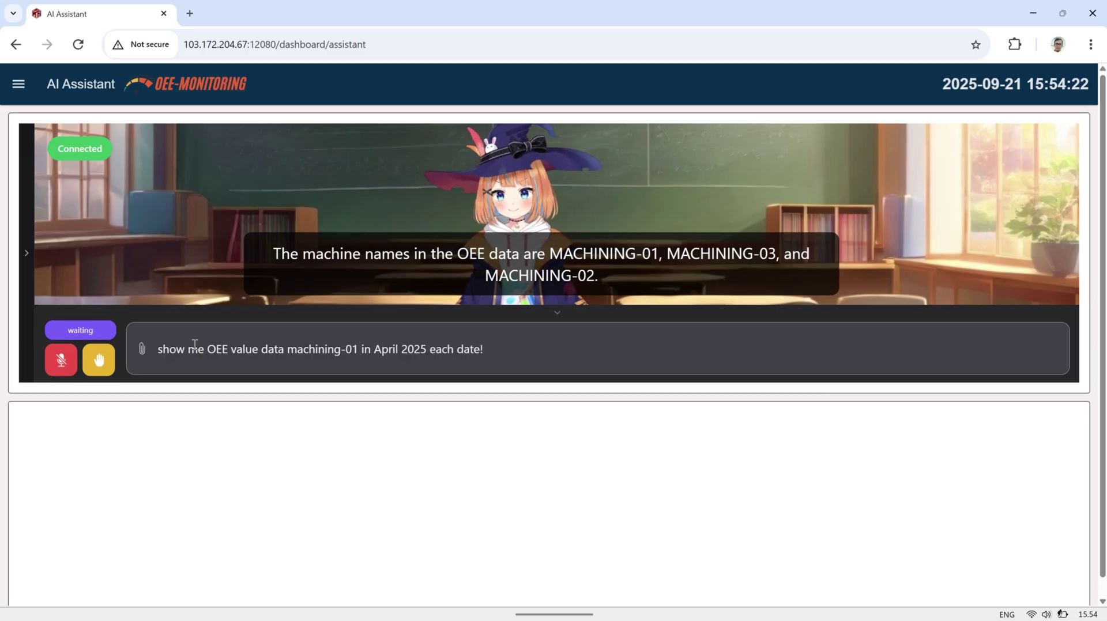
{"action": "key", "text": "Return"}
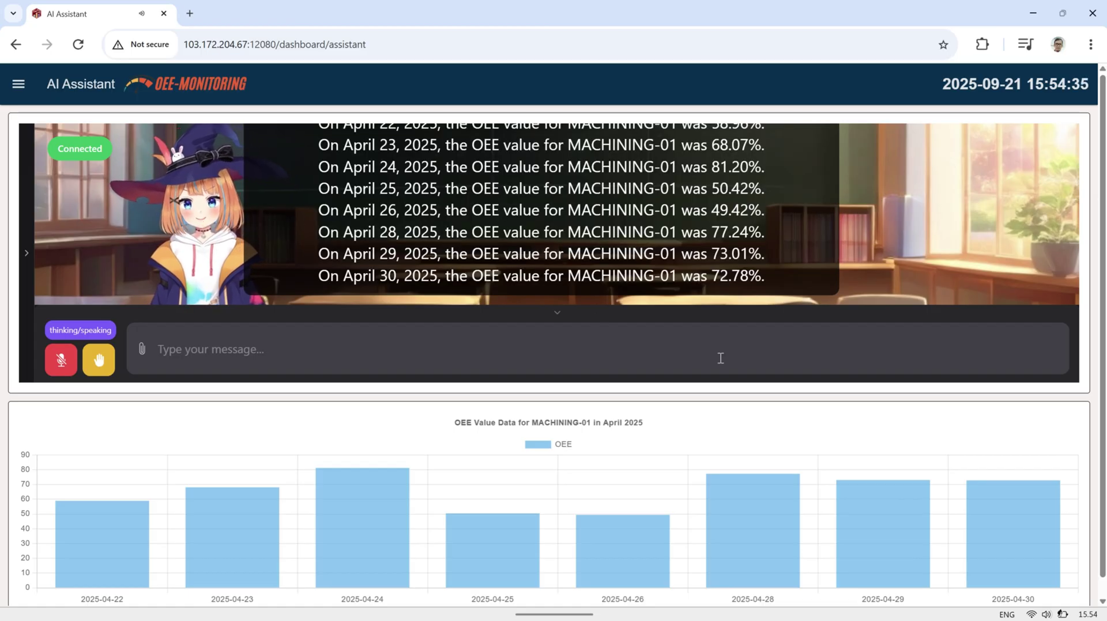
Step: Inspect the OEE values of the individual dates in the MACHINING-01 April 2025 bar chart
{"action": "mouse_move", "coordinate": [1010, 521]}
{"action": "mouse_move", "coordinate": [911, 522]}
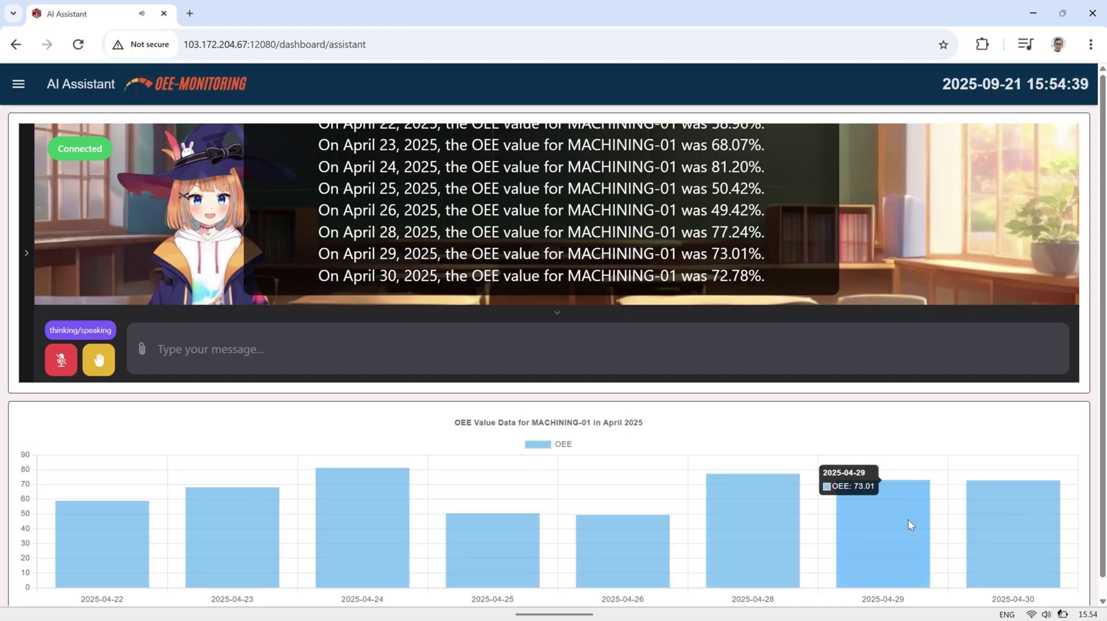
{"action": "mouse_move", "coordinate": [788, 519]}
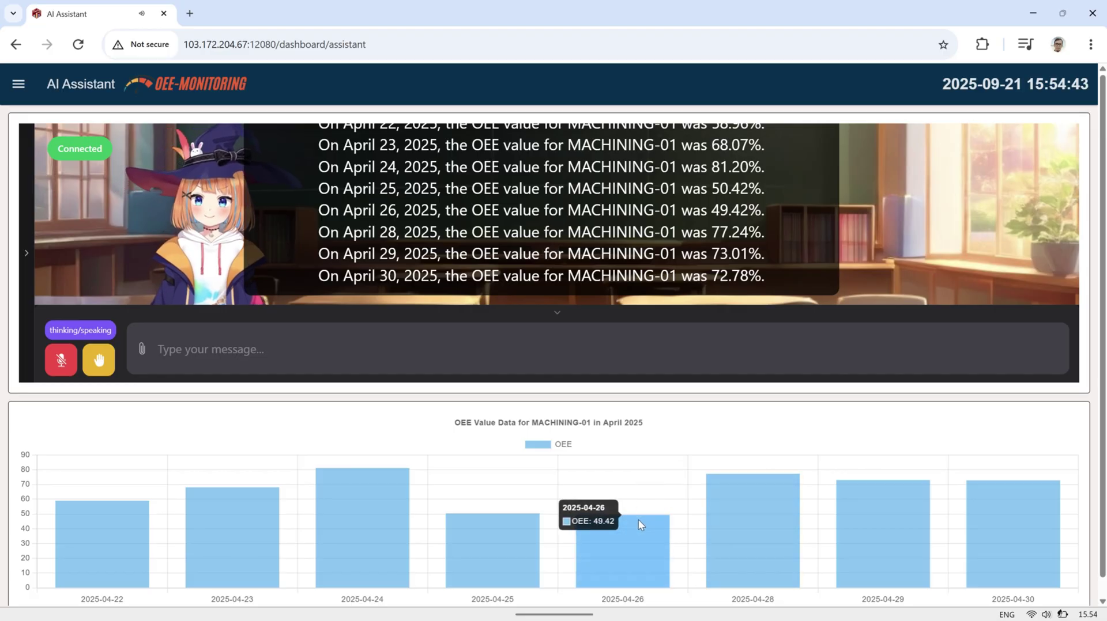
{"action": "mouse_move", "coordinate": [499, 527]}
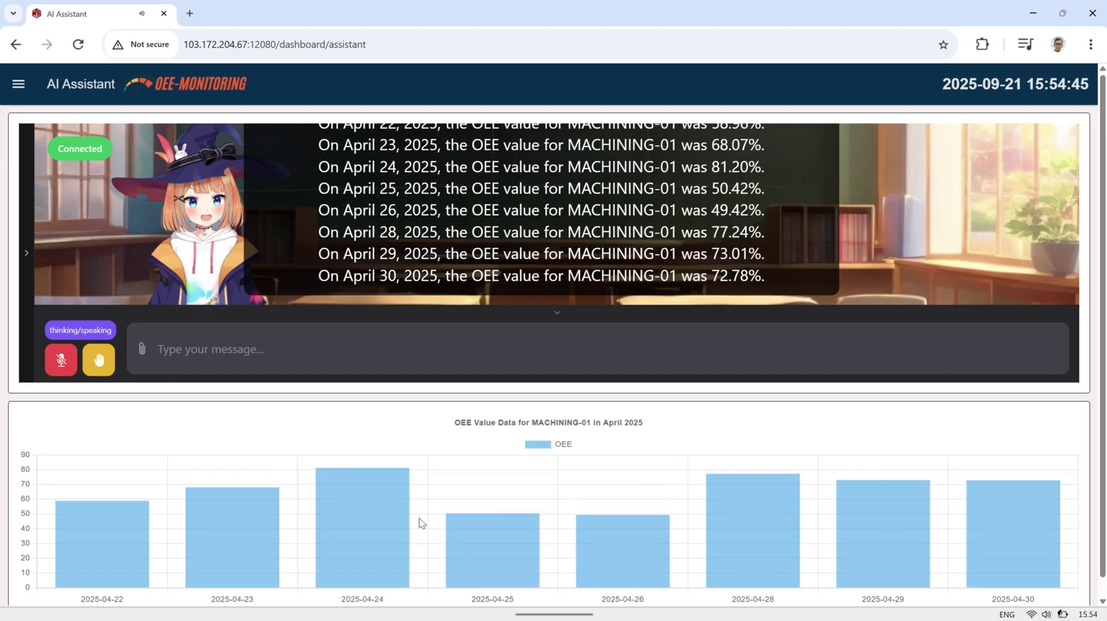
{"action": "mouse_move", "coordinate": [378, 507]}
{"action": "mouse_move", "coordinate": [240, 513]}
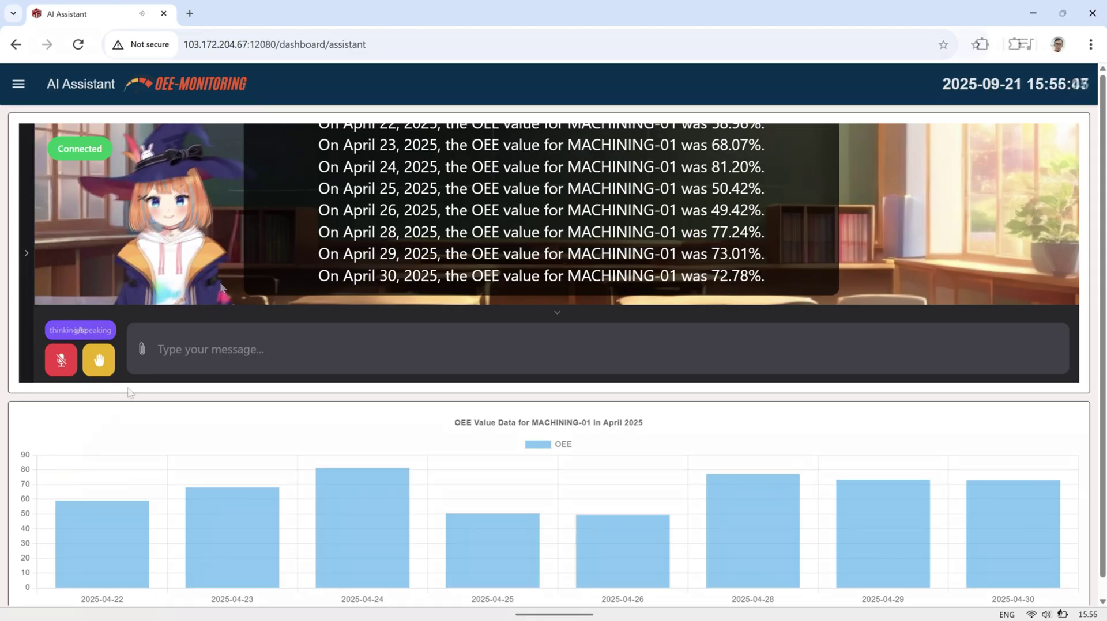
Step: Send the assistant the request "show me OEE value data machining-02 April 2025 each date"
{"action": "type", "text": "show "}
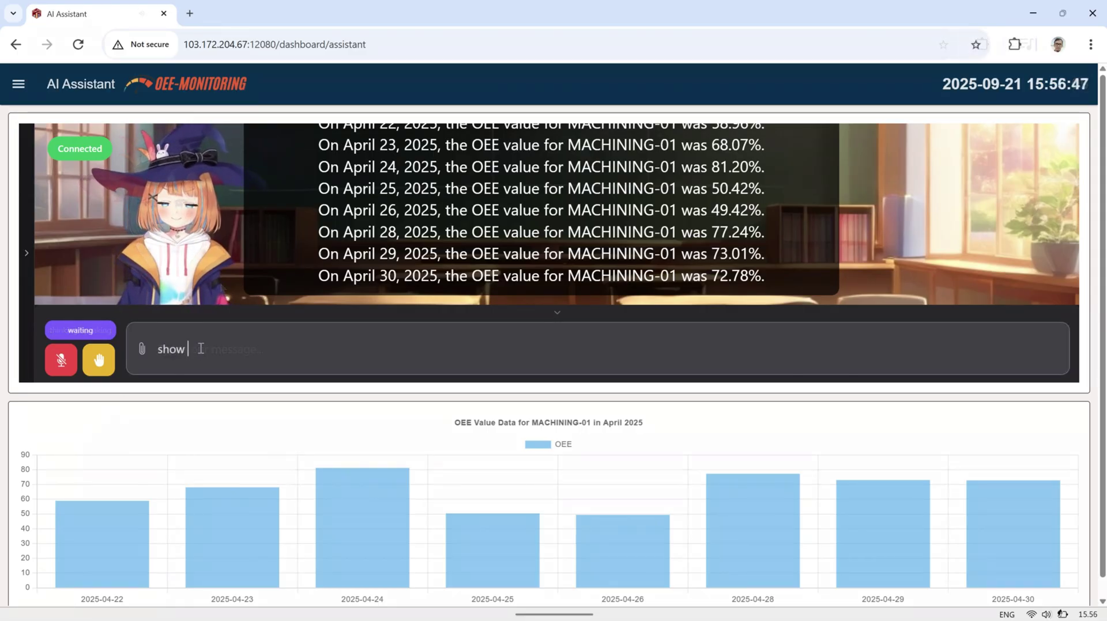
{"action": "type", "text": "me OEE value dat"}
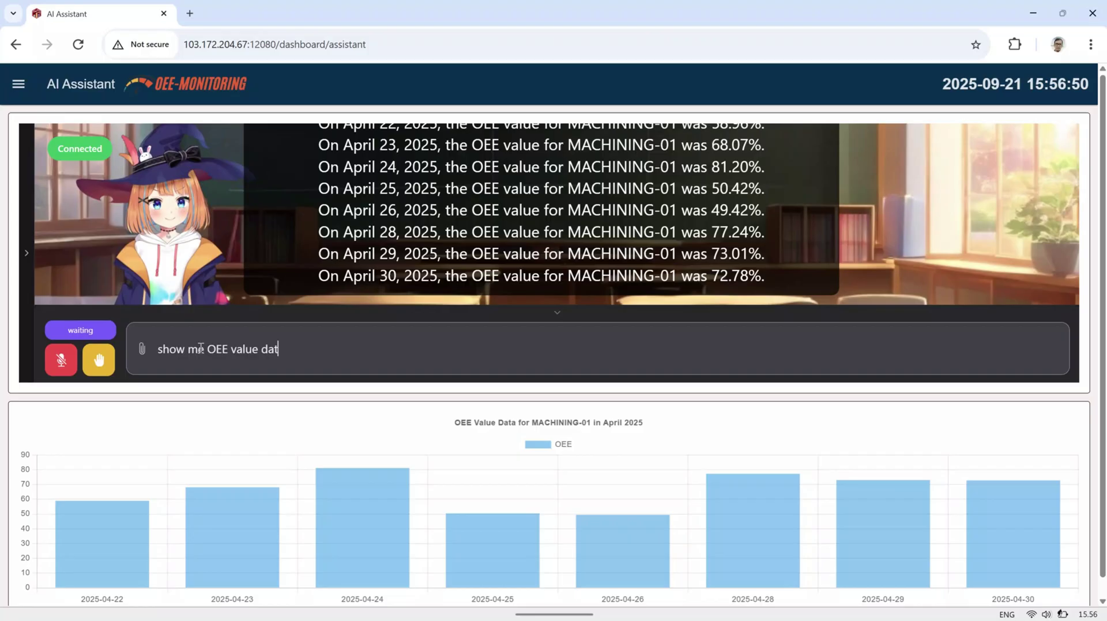
{"action": "type", "text": "a machinig"}
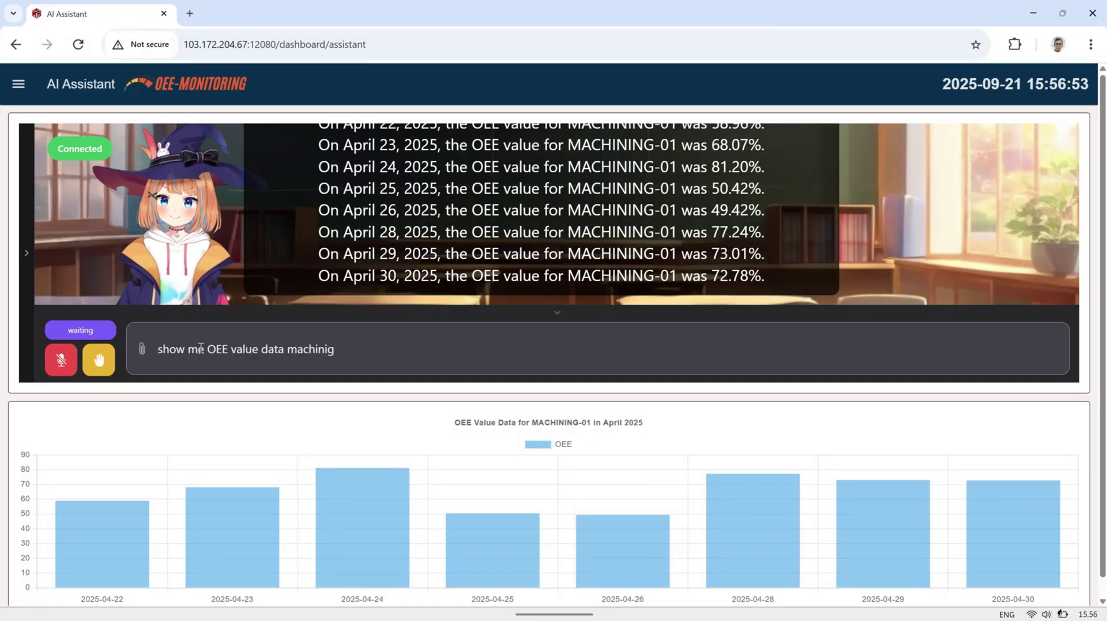
{"action": "key", "text": "BackSpace"}
{"action": "type", "text": "ng-02 "}
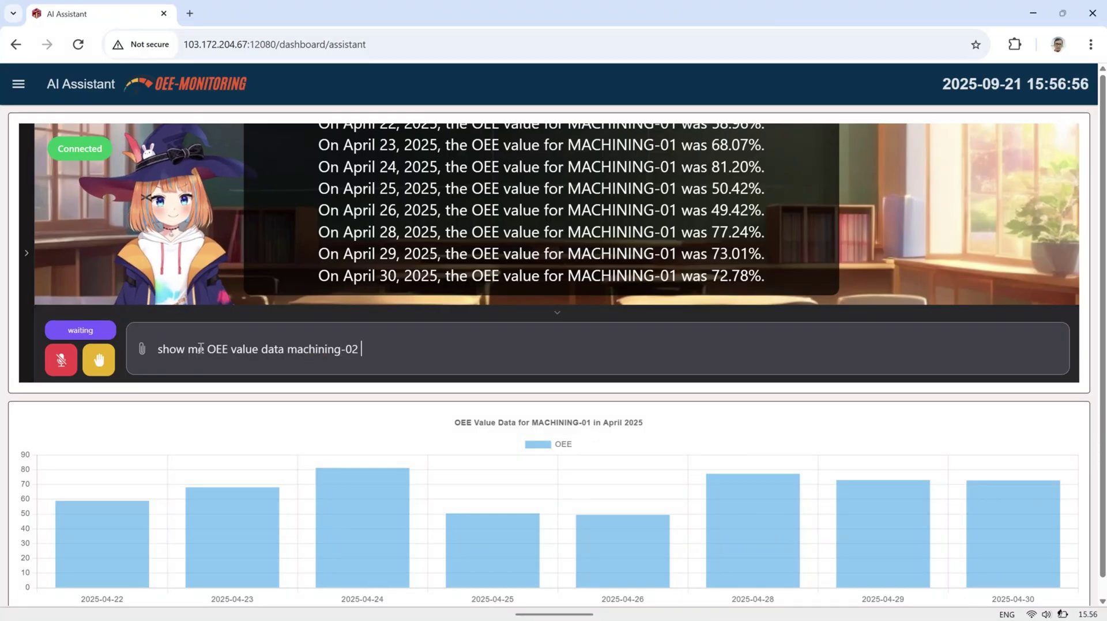
{"action": "type", "text": "April 2025 each da"}
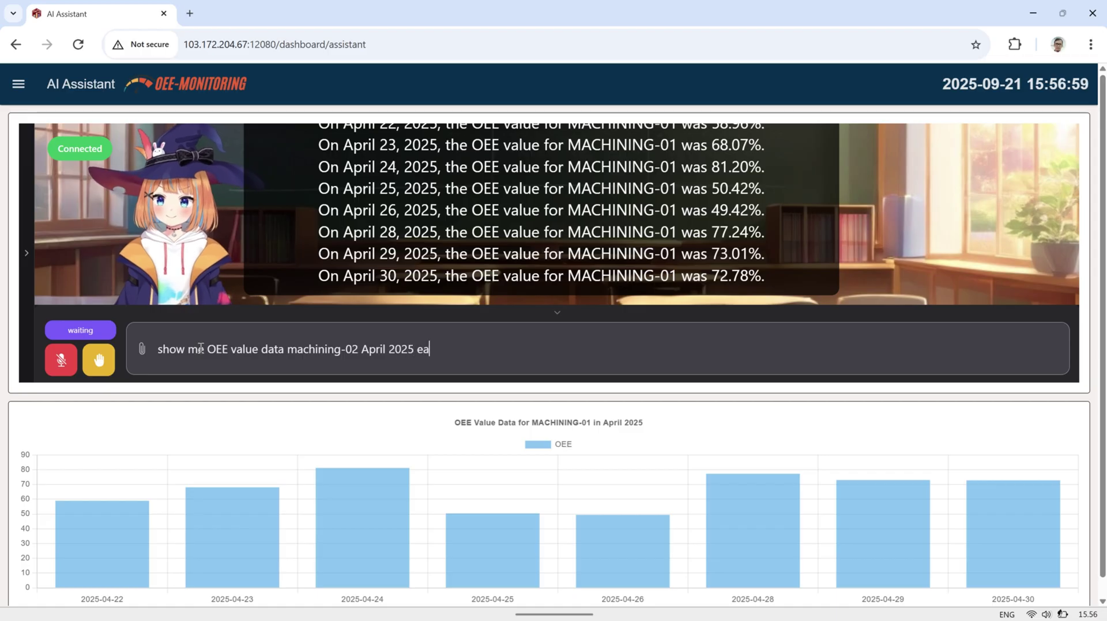
{"action": "type", "text": "te"}
{"action": "key", "text": "Return"}
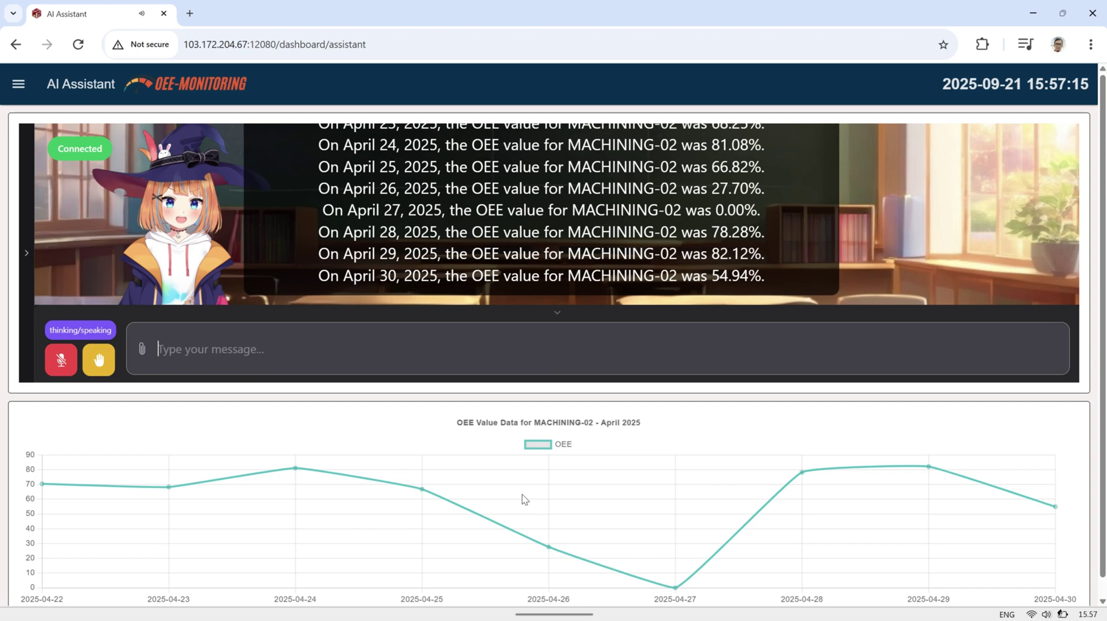
Step: Inspect the OEE values at several date points along the MACHINING-02 April 2025 line chart
{"action": "mouse_move", "coordinate": [1052, 510]}
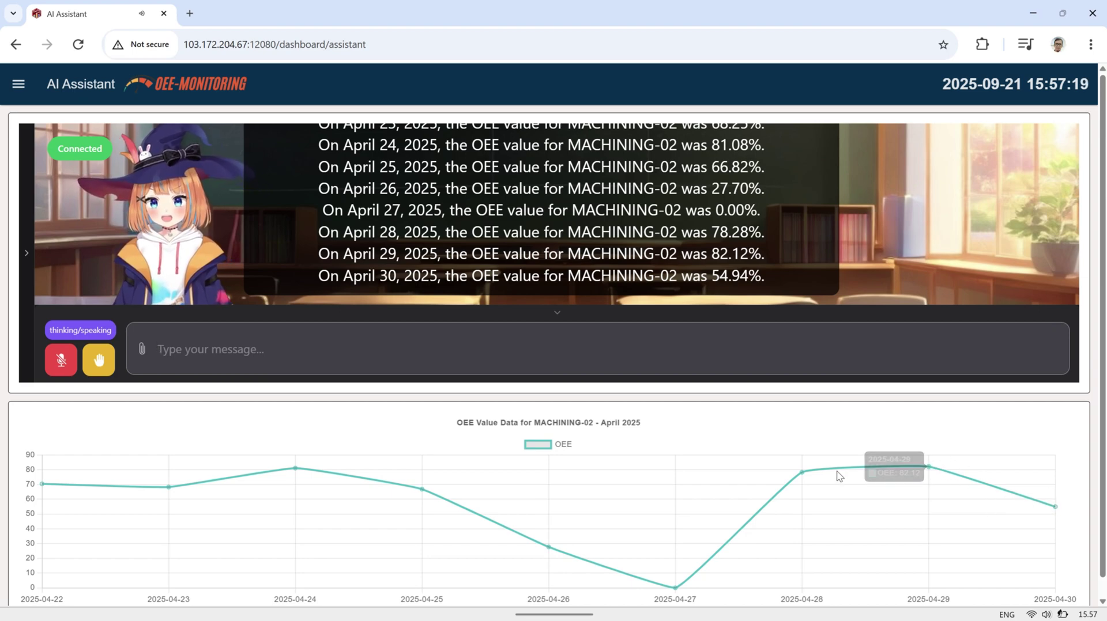
{"action": "mouse_move", "coordinate": [805, 476]}
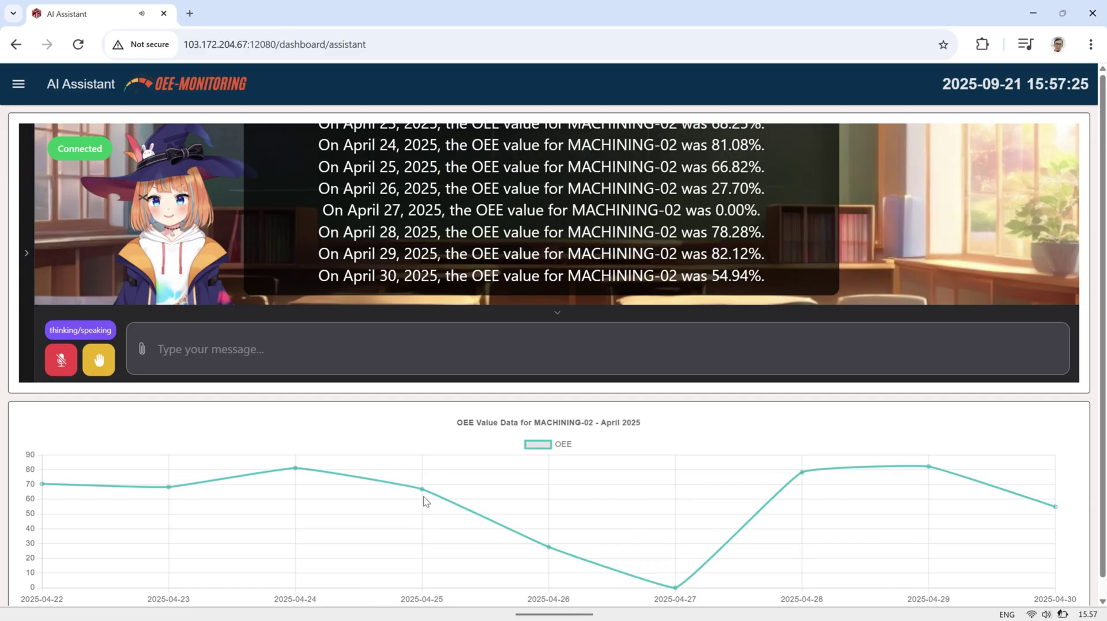
{"action": "mouse_move", "coordinate": [424, 493]}
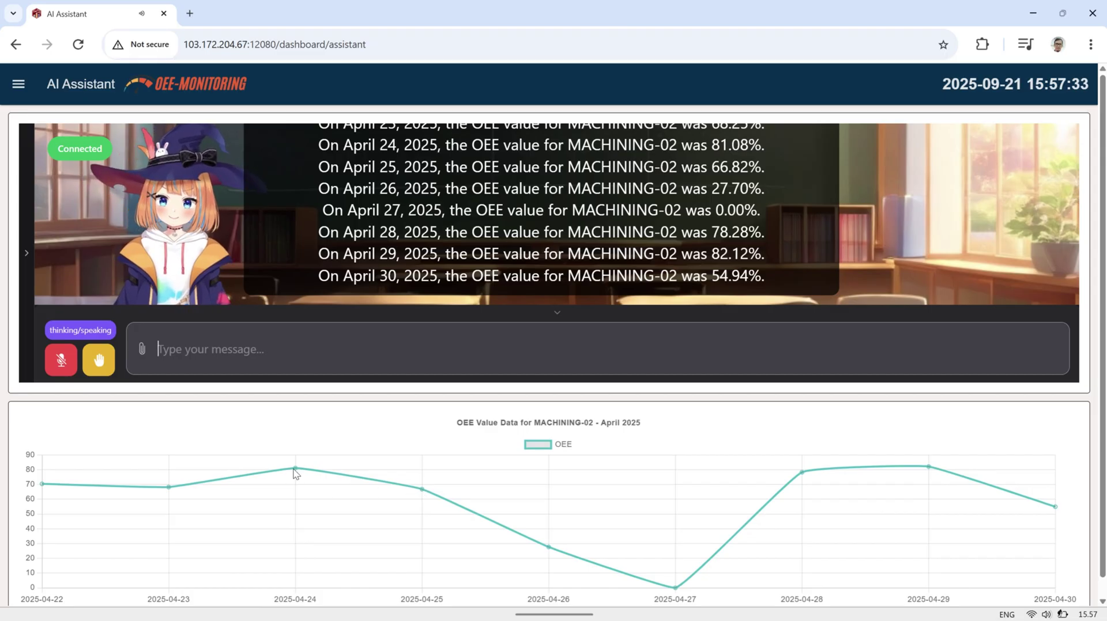
{"action": "mouse_move", "coordinate": [294, 474]}
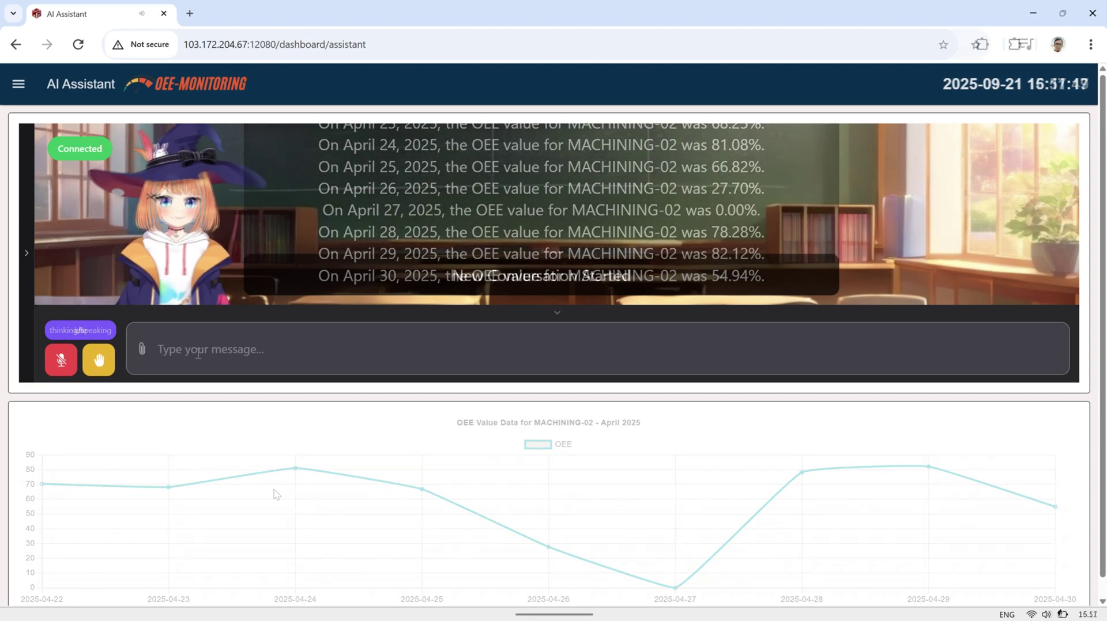
Step: Send the assistant the request "can you show me data daily output machining-01 in april 2025?"
{"action": "type", "text": "can you show"}
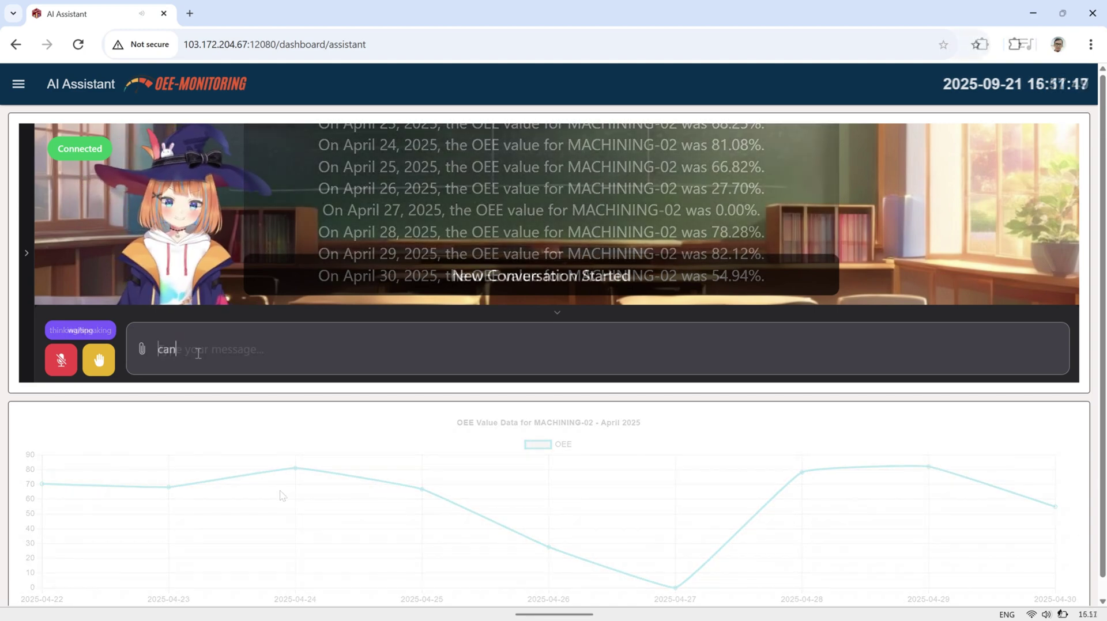
{"action": "type", "text": "me "}
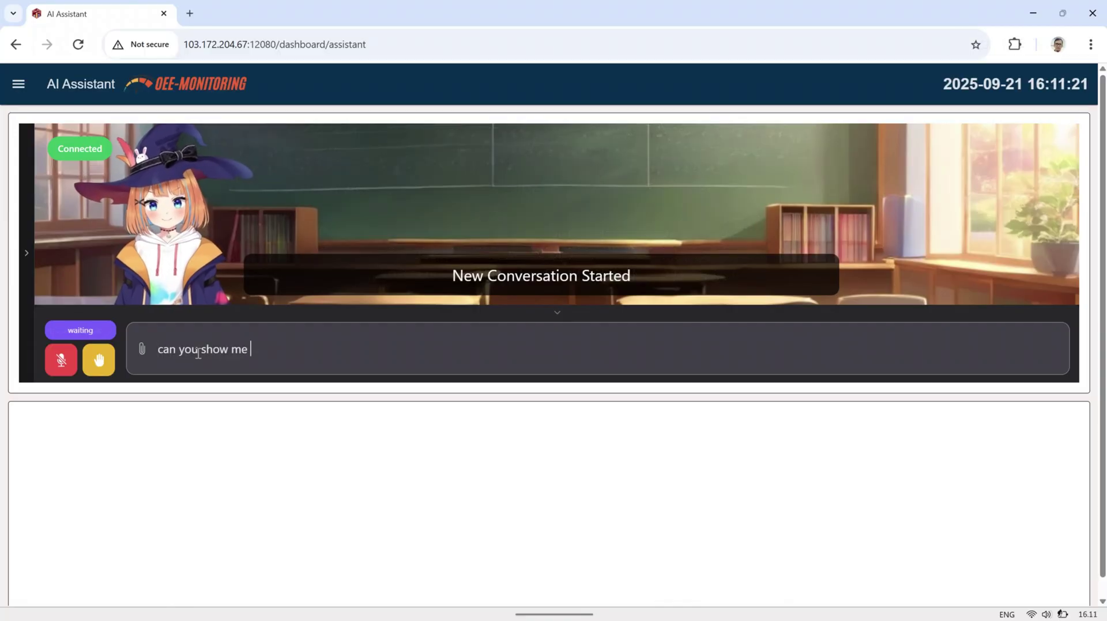
{"action": "type", "text": "data daily out"}
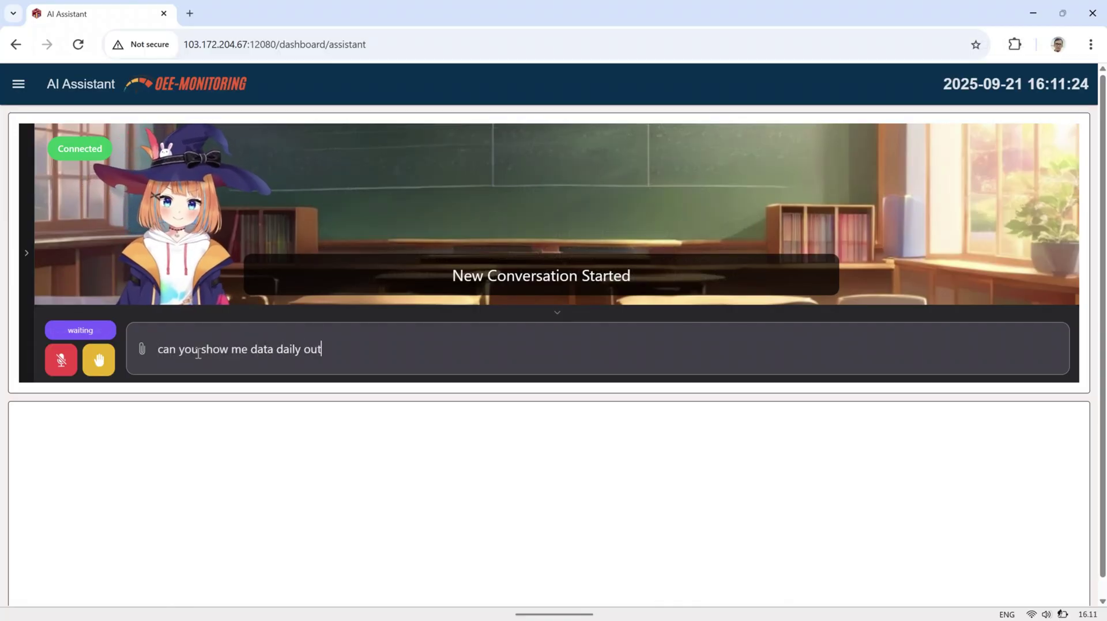
{"action": "type", "text": "put machining-01"}
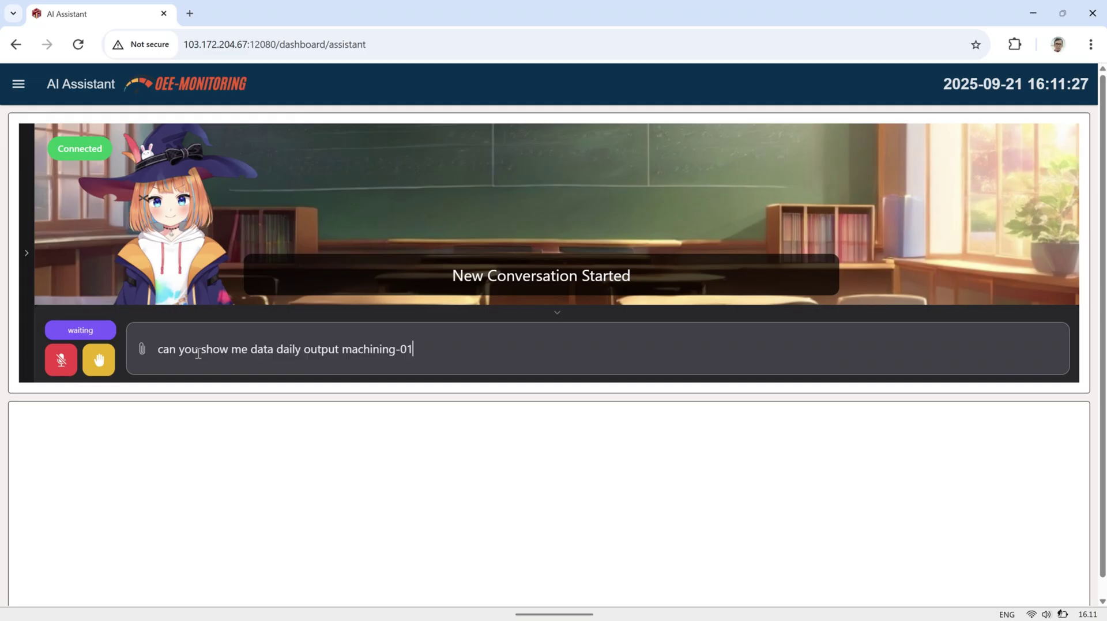
{"action": "type", "text": " in april 2025?"}
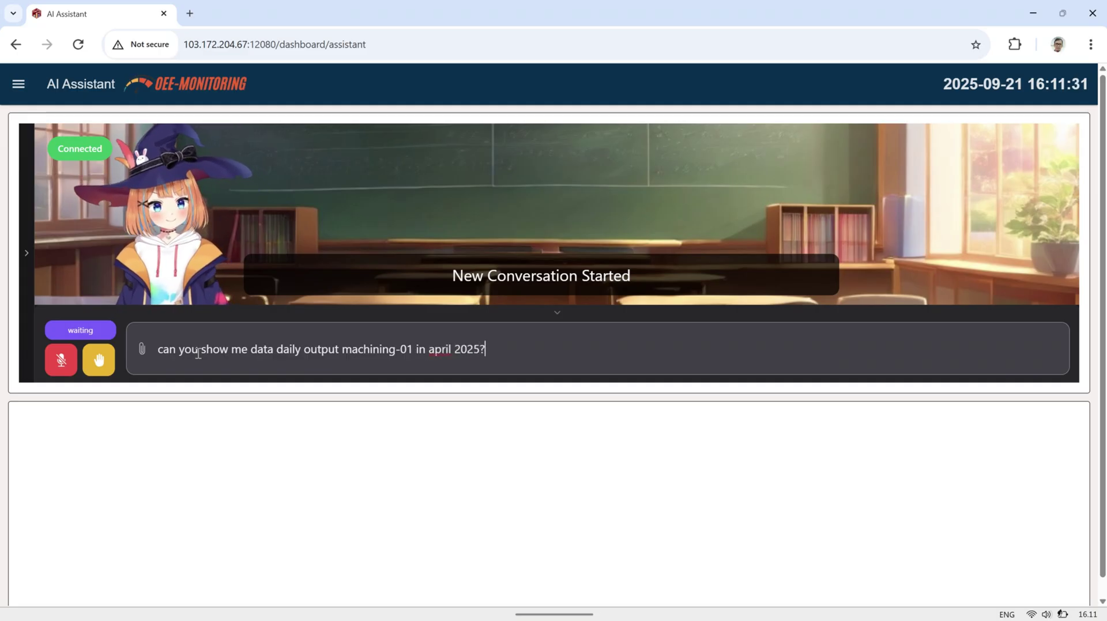
{"action": "key", "text": "Return"}
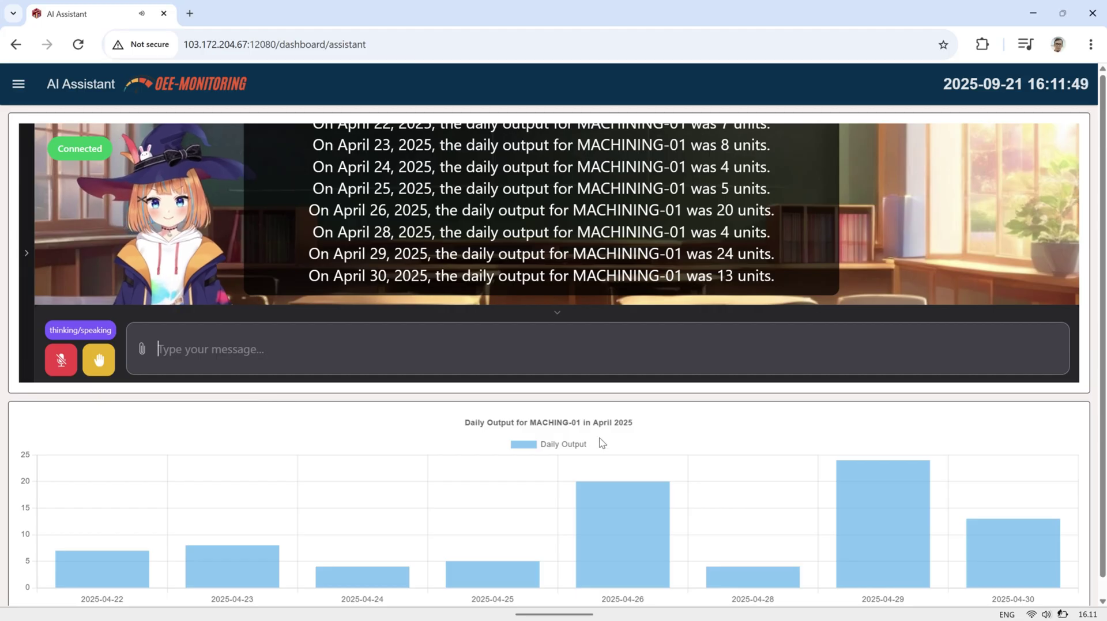
Step: Inspect the daily output values of the individual dates in the MACHINING-01 April 2025 bar chart
{"action": "mouse_move", "coordinate": [1031, 569]}
{"action": "mouse_move", "coordinate": [886, 529]}
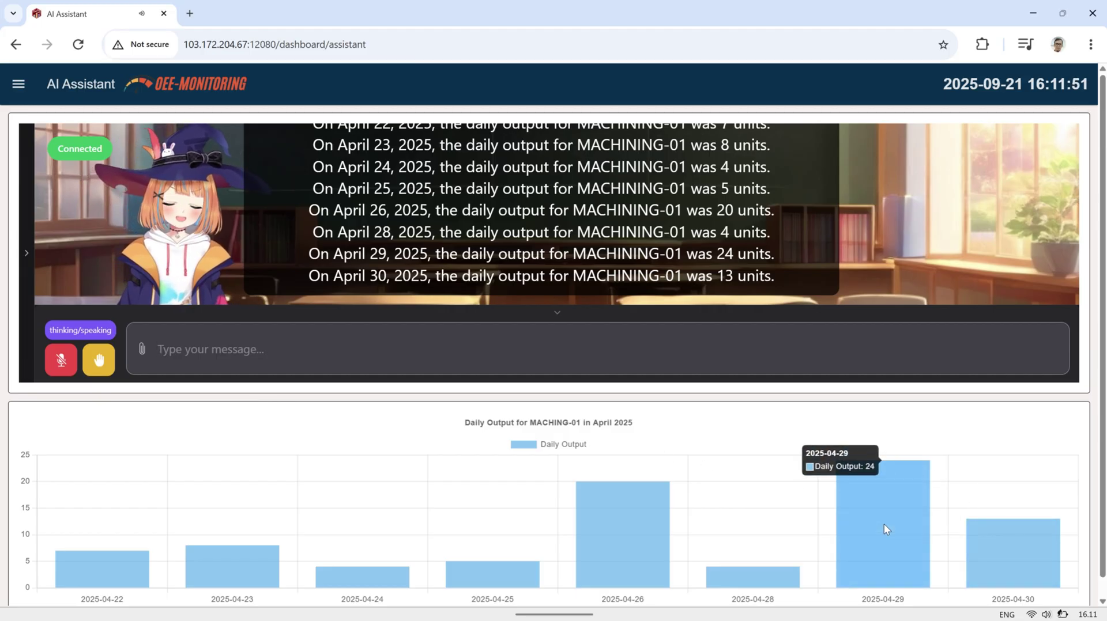
{"action": "mouse_move", "coordinate": [779, 575]}
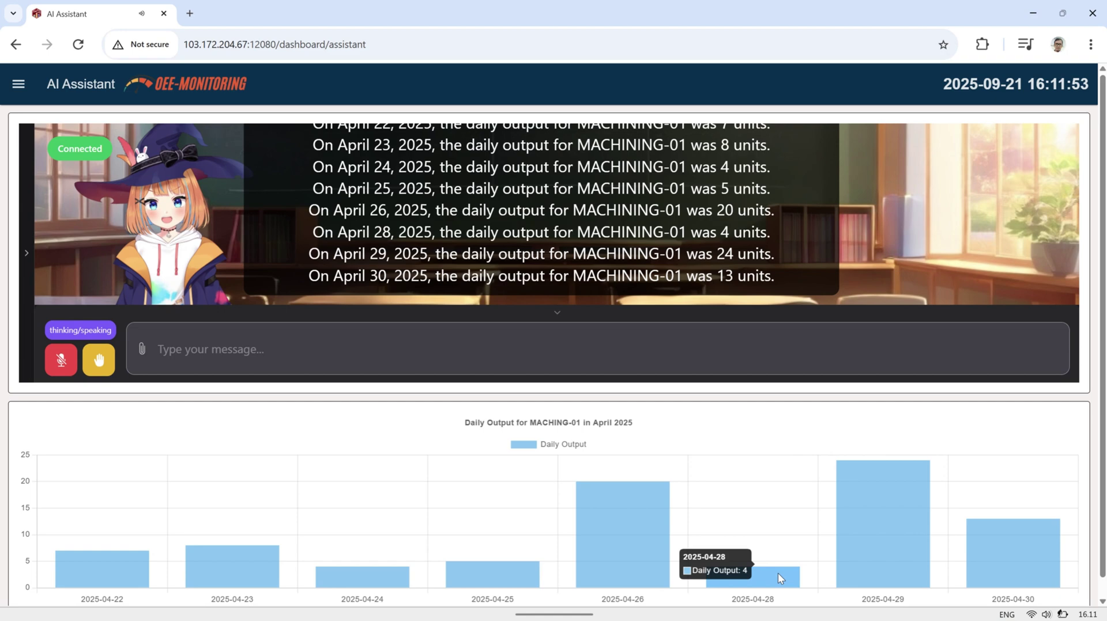
{"action": "mouse_move", "coordinate": [667, 513]}
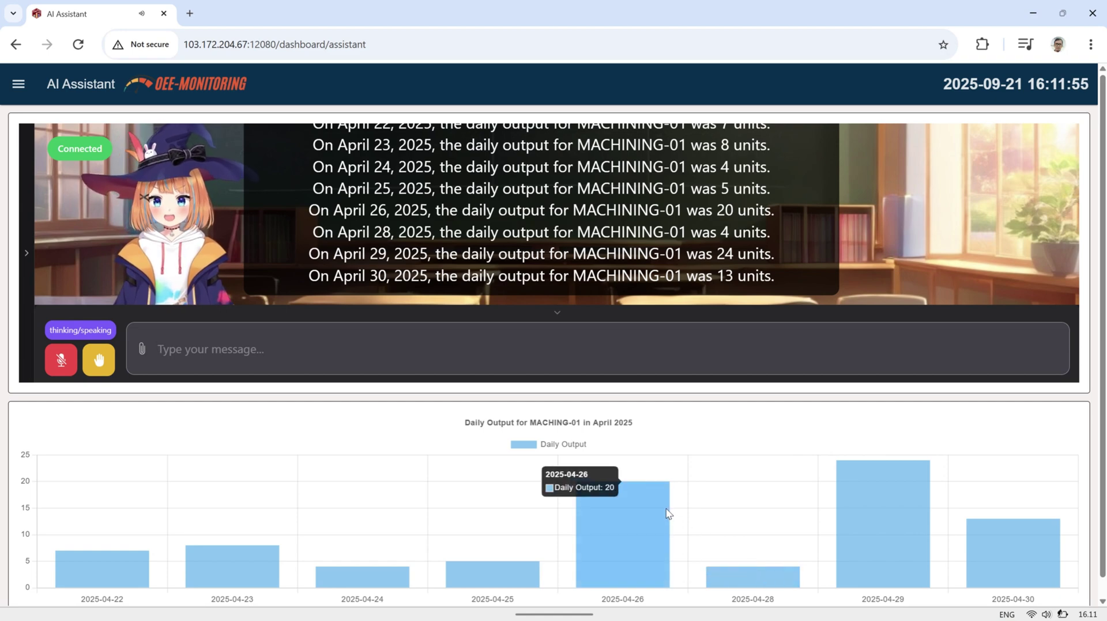
{"action": "mouse_move", "coordinate": [514, 579]}
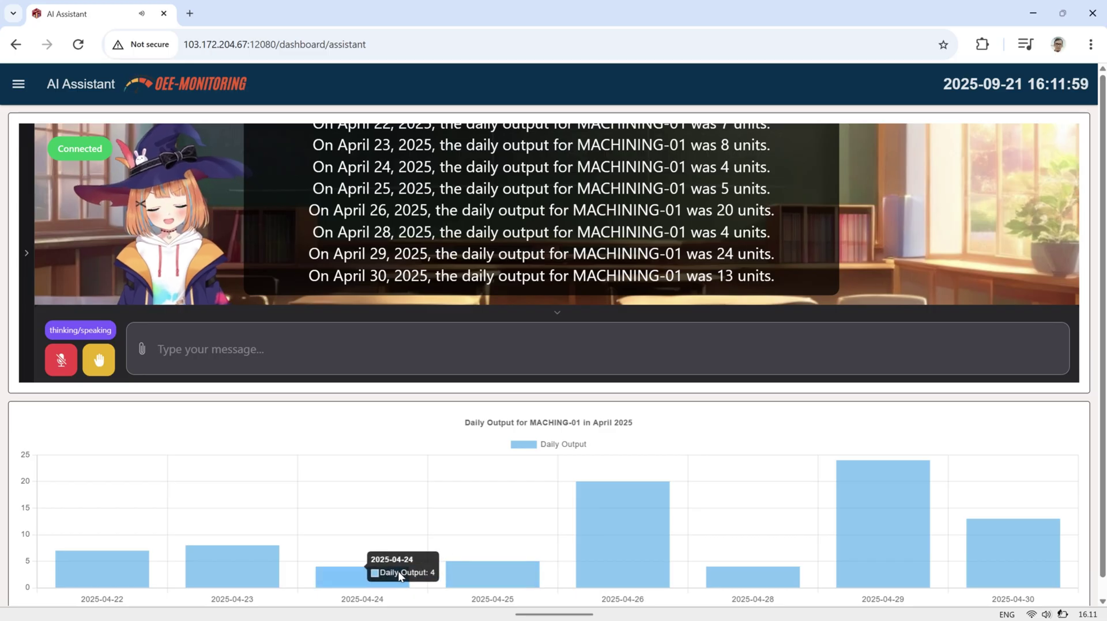
{"action": "mouse_move", "coordinate": [211, 558]}
{"action": "mouse_move", "coordinate": [137, 560]}
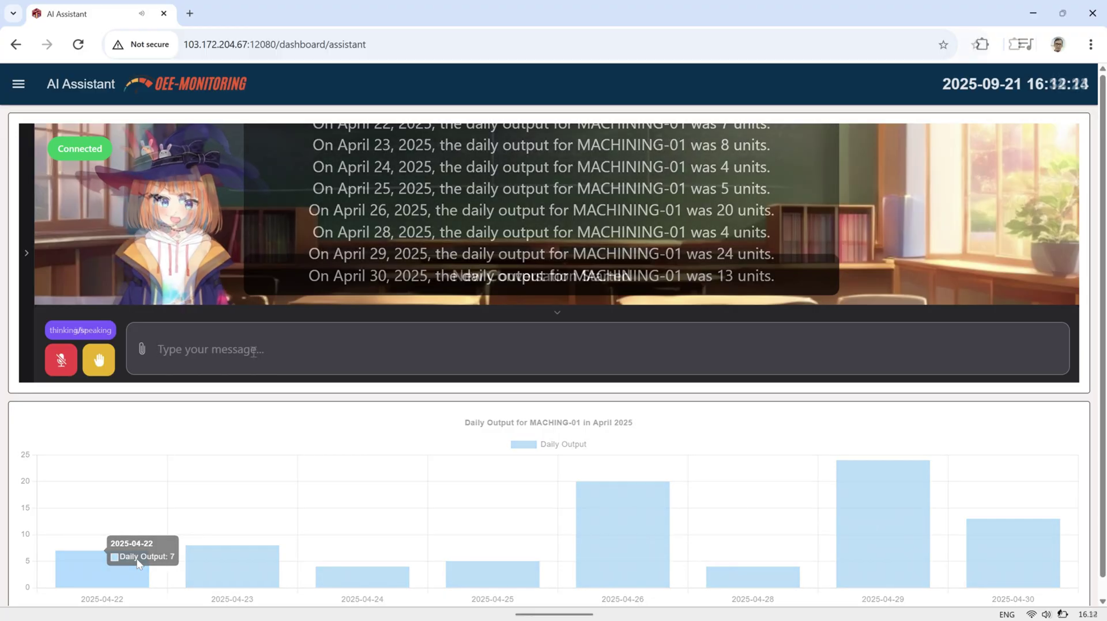
Step: Send the assistant the request "show me daily defect quantity machining-01 in April 2025!"
{"action": "type", "text": "show me "}
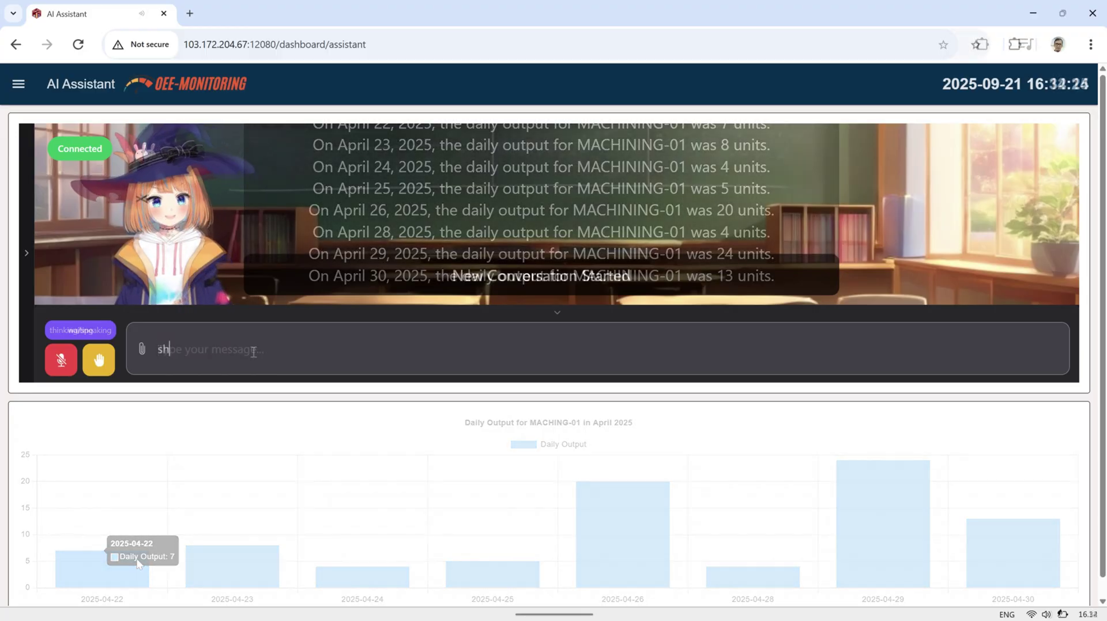
{"action": "type", "text": "daily "}
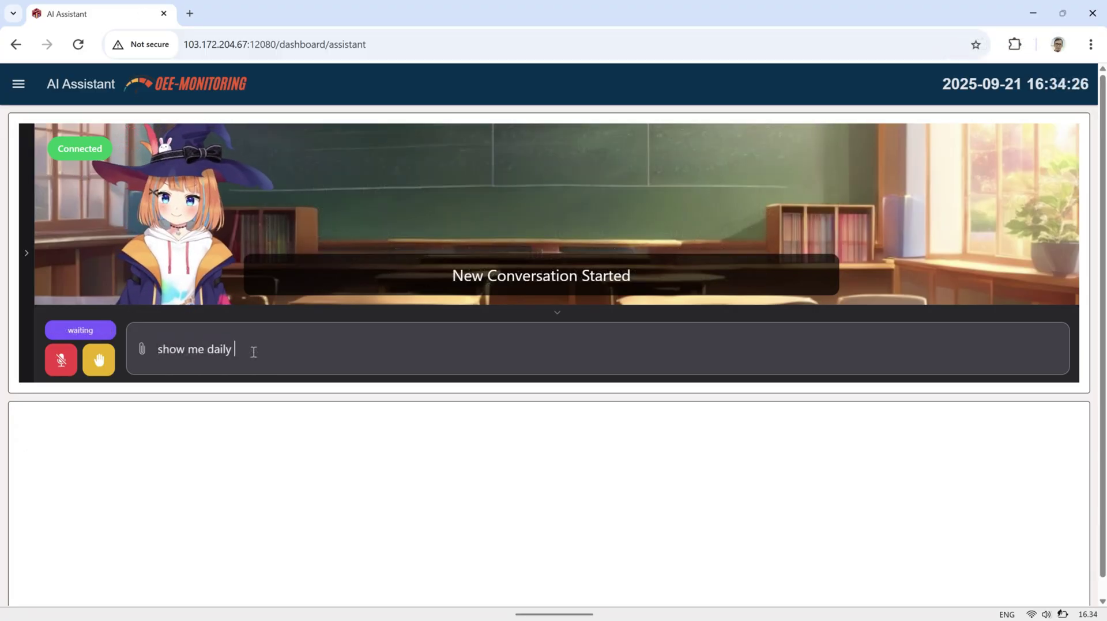
{"action": "type", "text": "defect quantity"}
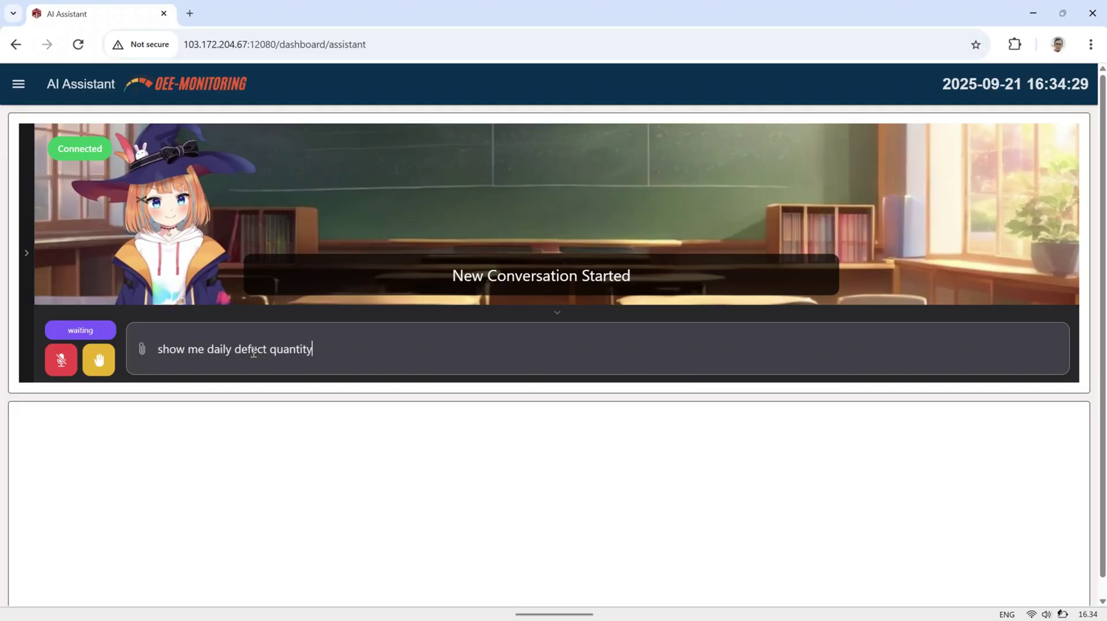
{"action": "type", "text": " machining-01"}
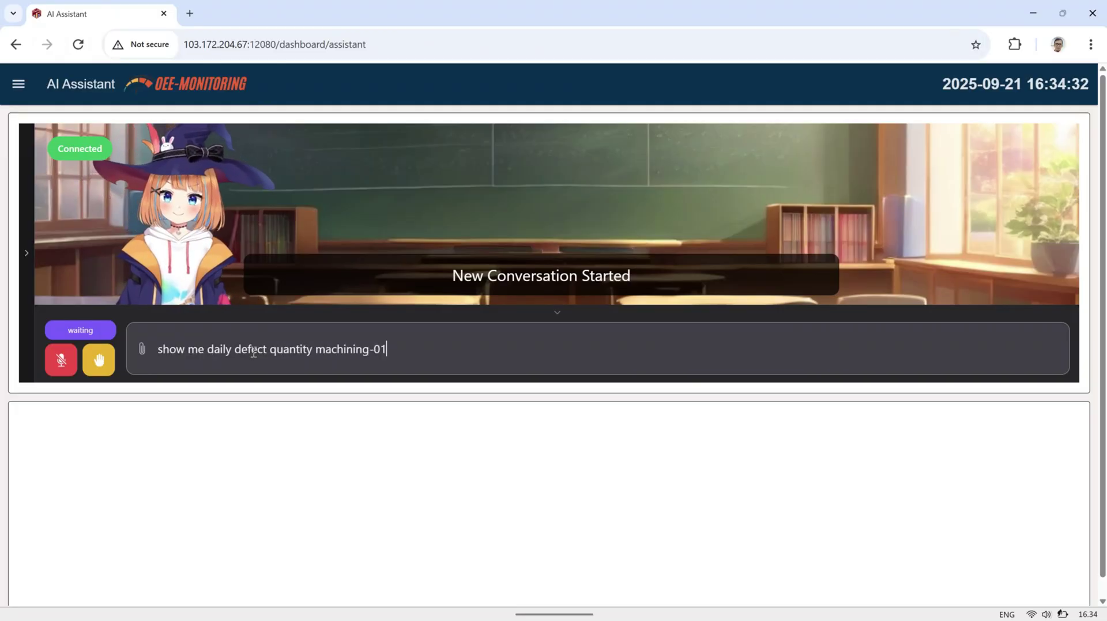
{"action": "type", "text": " in April 2025!"}
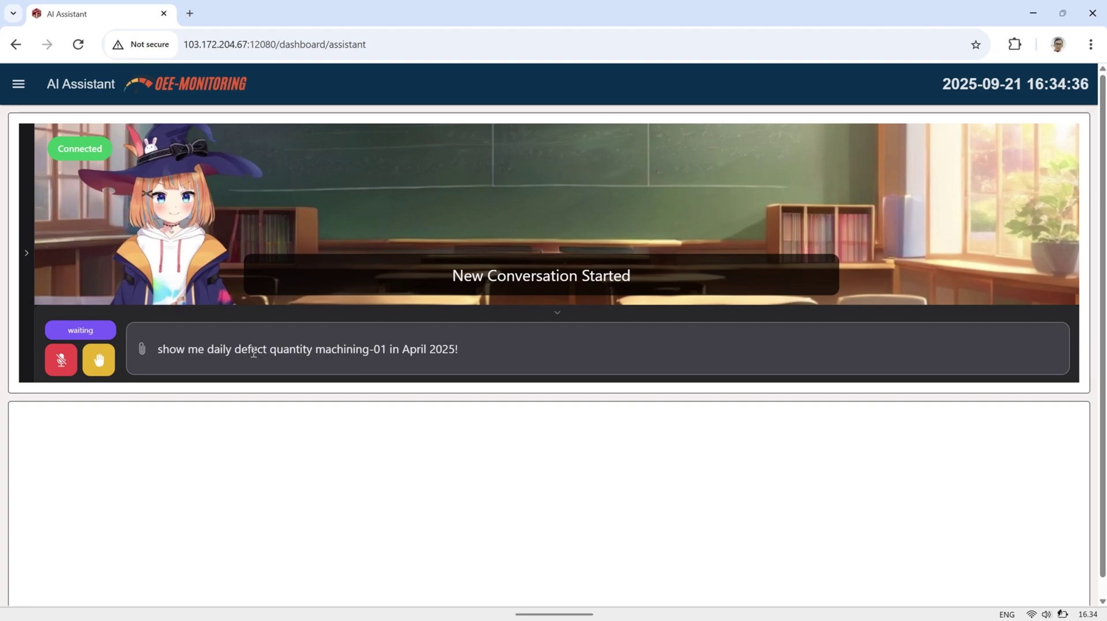
{"action": "key", "text": "Return"}
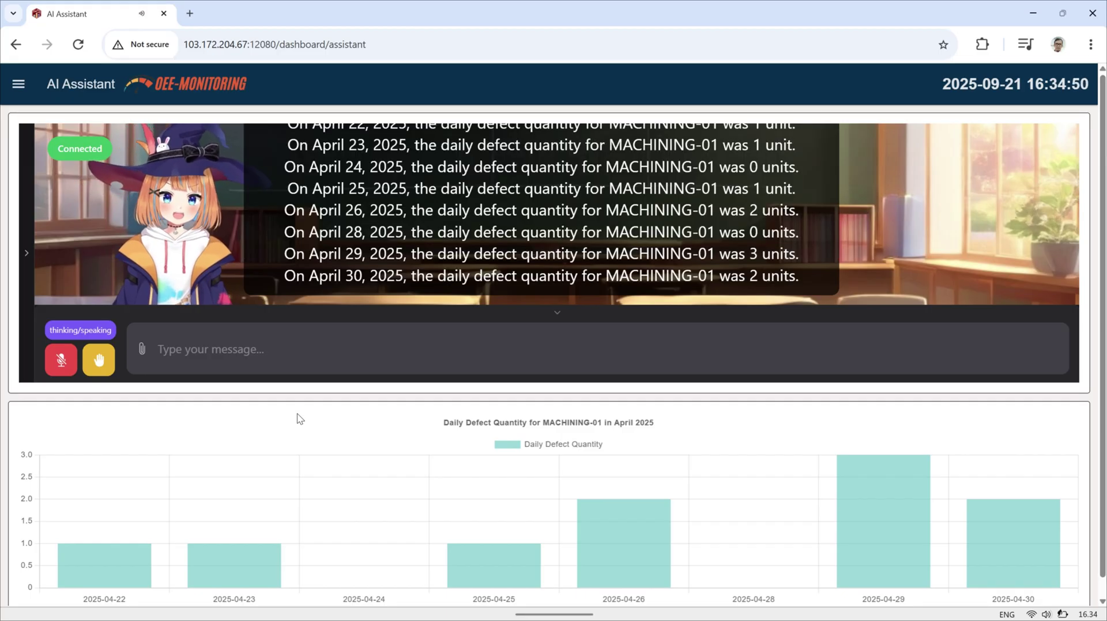
Step: Inspect the defect quantities of several dates in the MACHINING-01 April 2025 daily defect bar chart
{"action": "mouse_move", "coordinate": [1038, 526]}
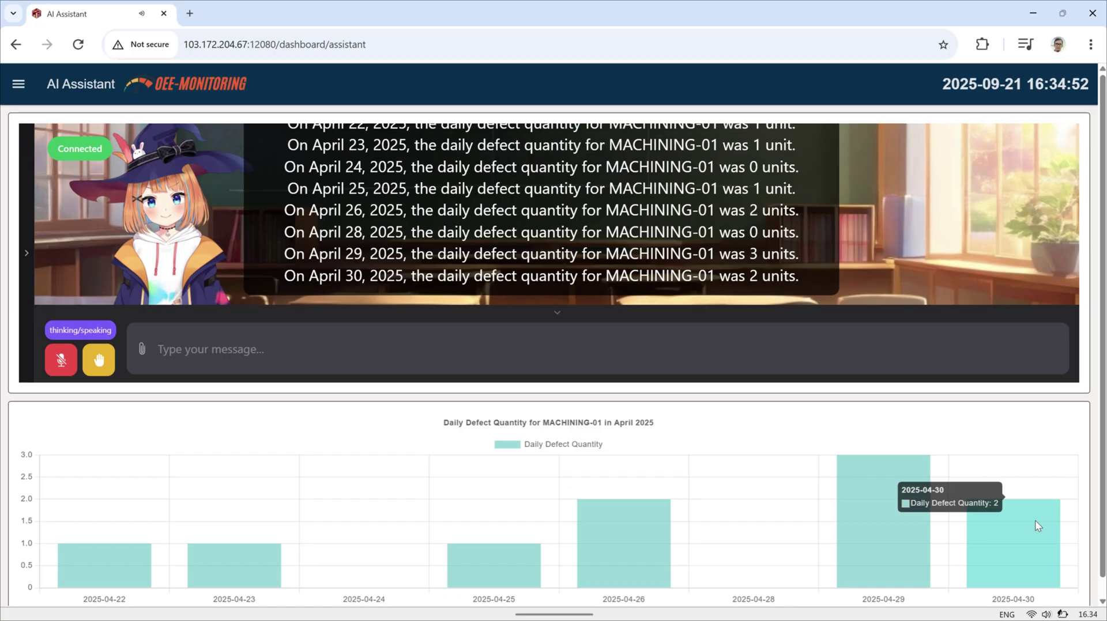
{"action": "mouse_move", "coordinate": [919, 507]}
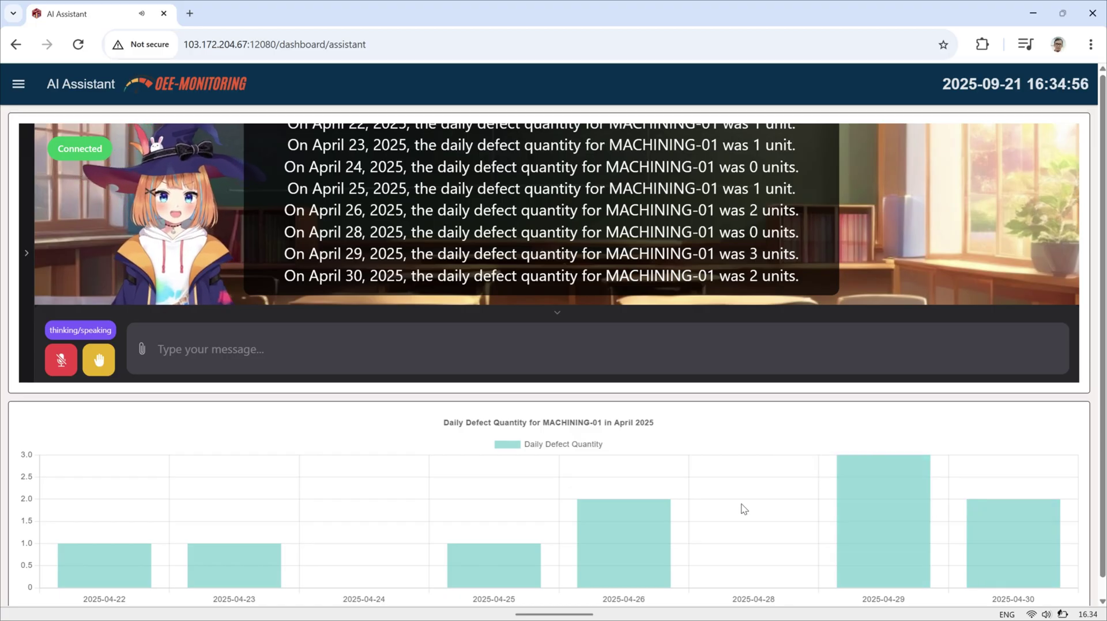
{"action": "mouse_move", "coordinate": [529, 552]}
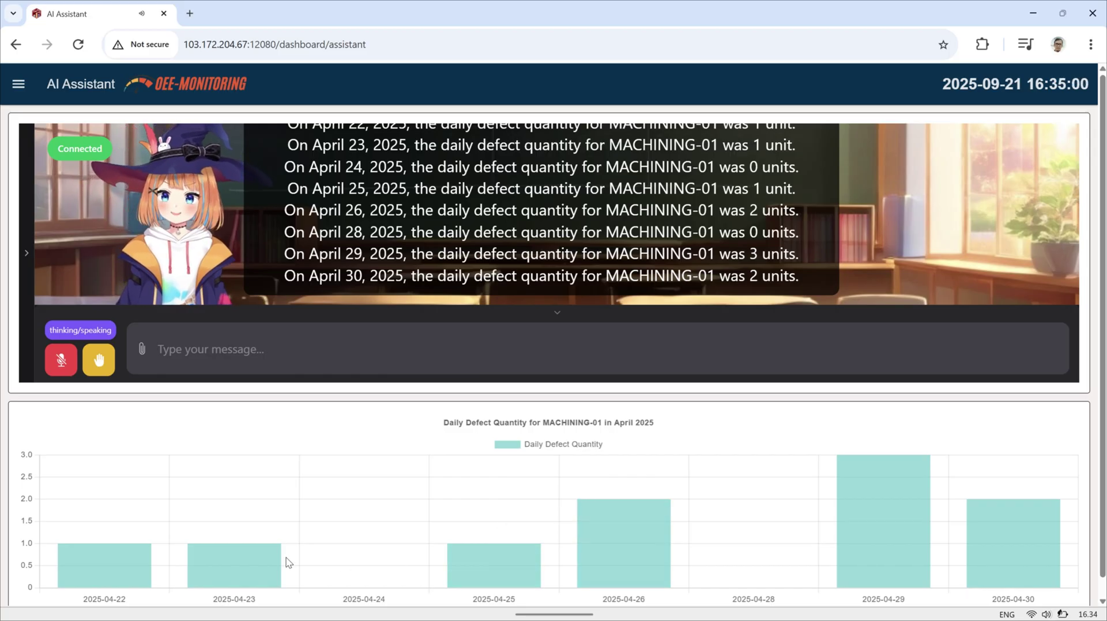
{"action": "mouse_move", "coordinate": [256, 559]}
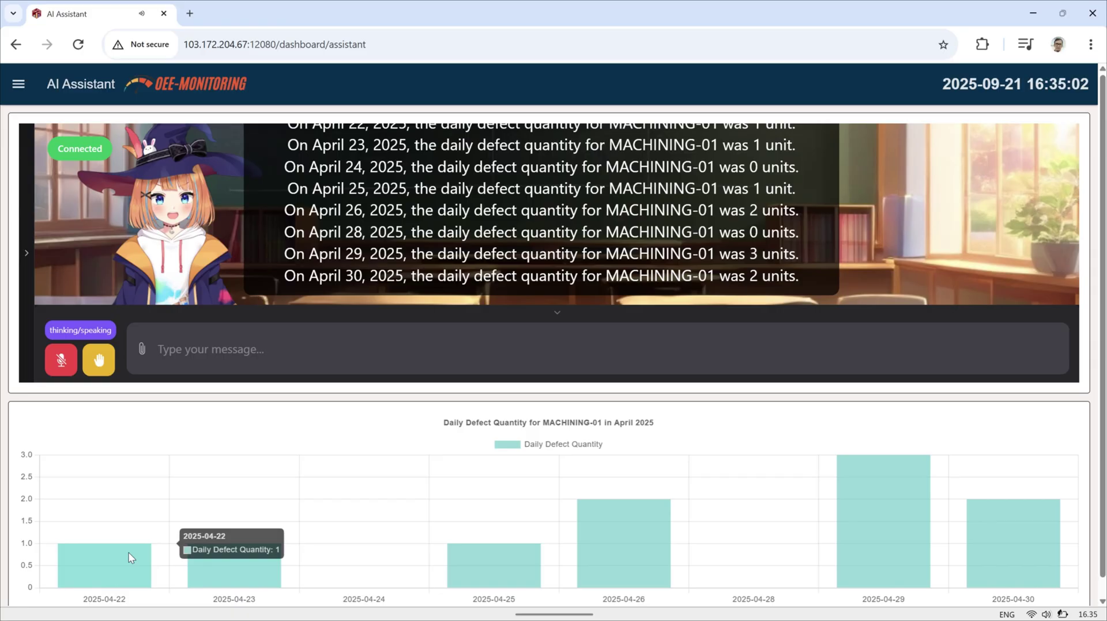
{"action": "mouse_move", "coordinate": [119, 554]}
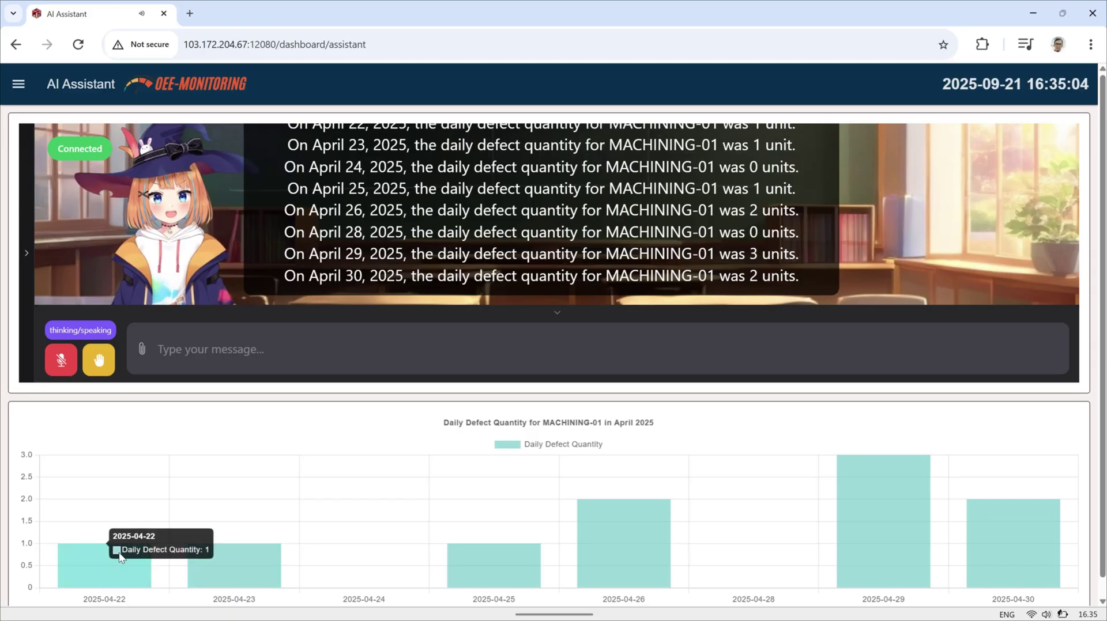